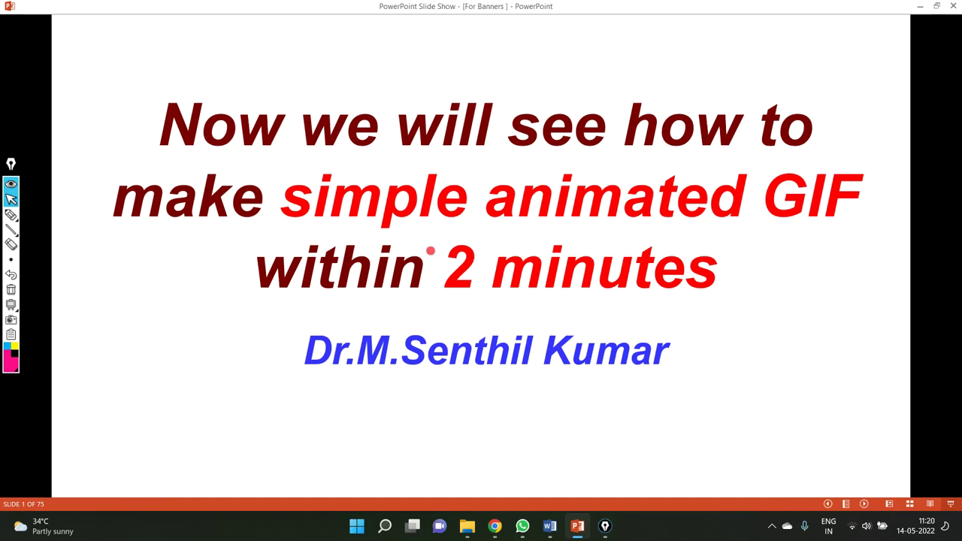
Underline 'simple animated GIF' and '2 minutes' with the pen, then erase all ink.
click(11, 215)
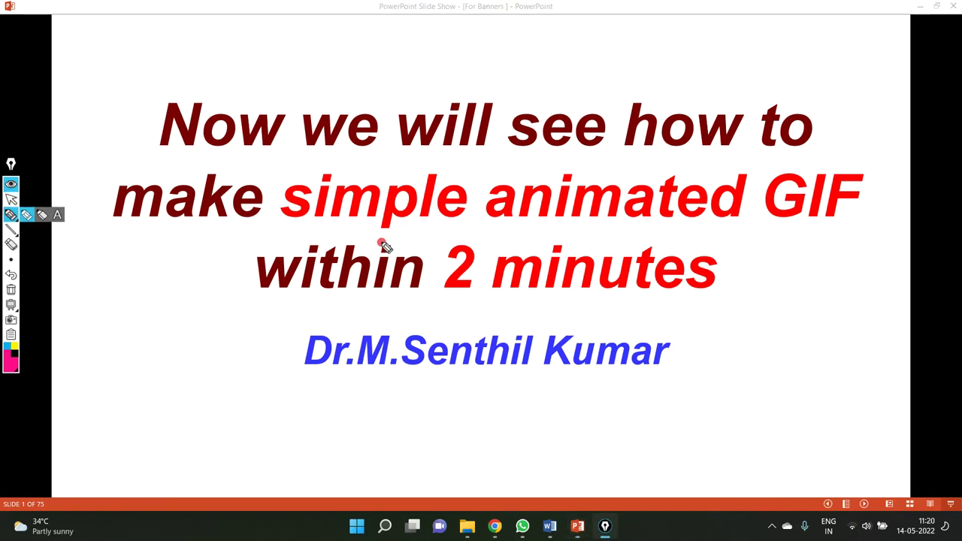
drag(354, 235, 841, 239)
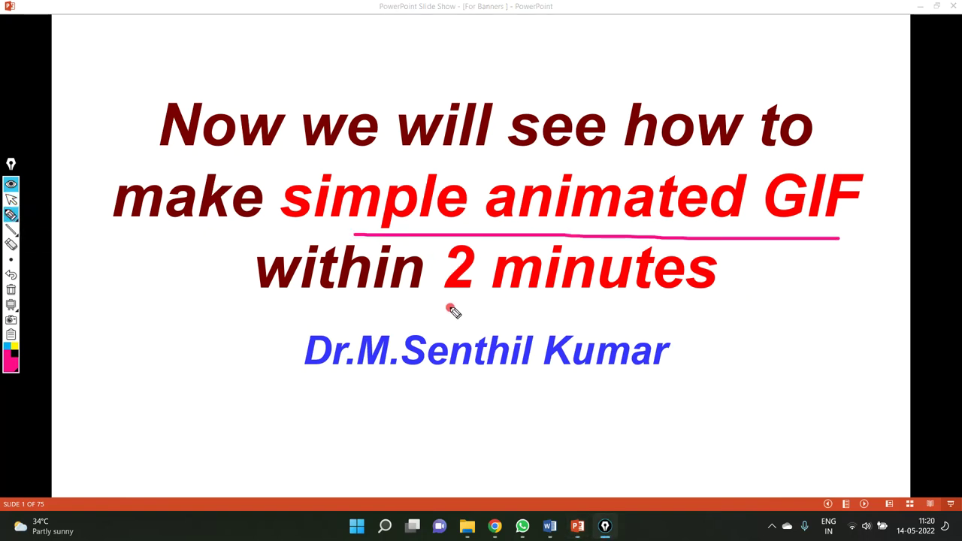
drag(435, 305, 754, 307)
click(10, 290)
Return to the arrow pointer, end the slide show and show blank slide 2.
click(10, 199)
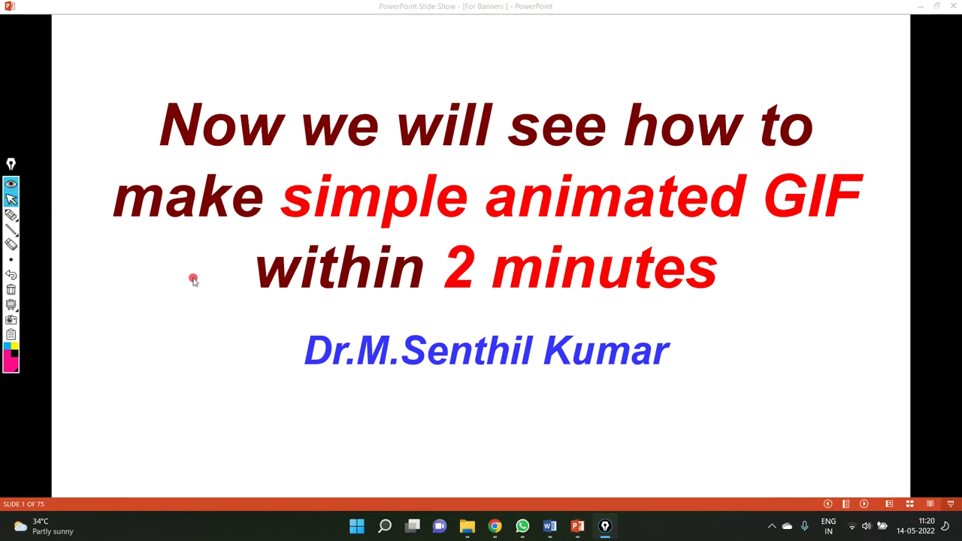
key(Escape)
click(88, 221)
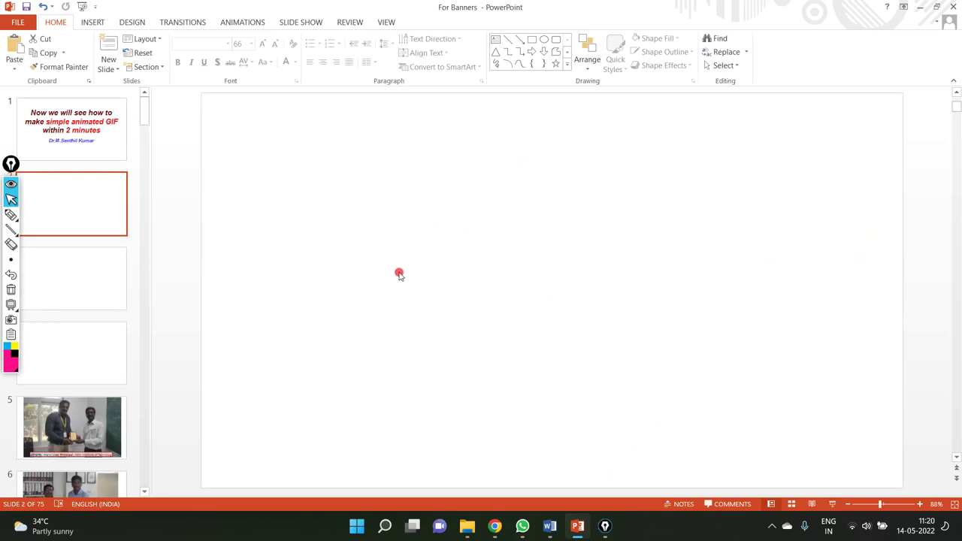
Draw a blue rounded rectangle on slide 2 and move it up and left.
click(91, 22)
click(202, 52)
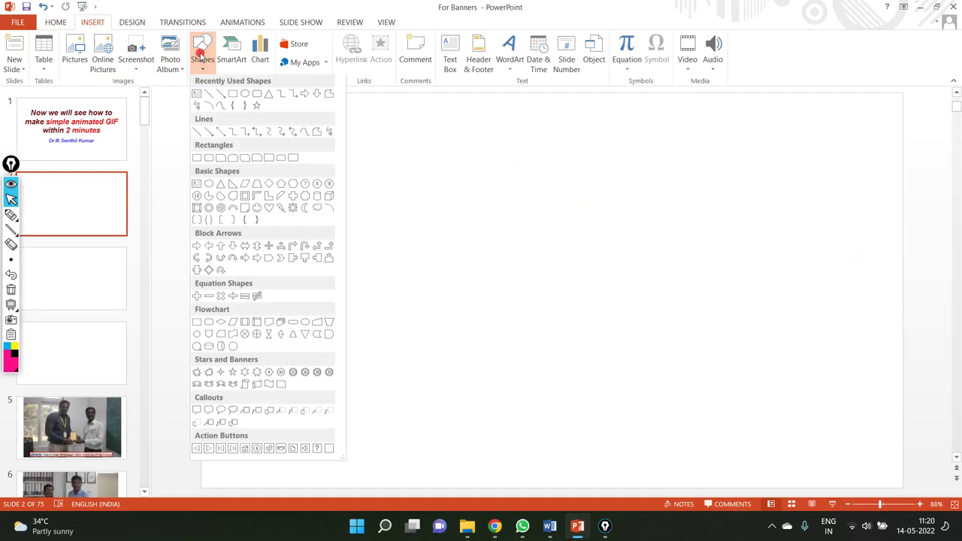
click(245, 97)
drag(302, 164, 578, 351)
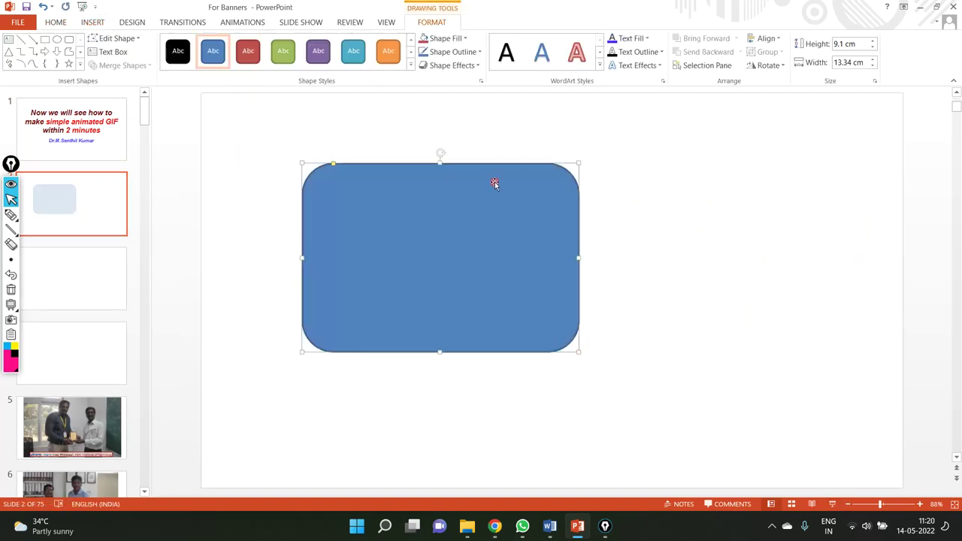
mouse_move(492, 163)
mouse_down()
mouse_move(408, 150)
mouse_move(453, 151)
mouse_up()
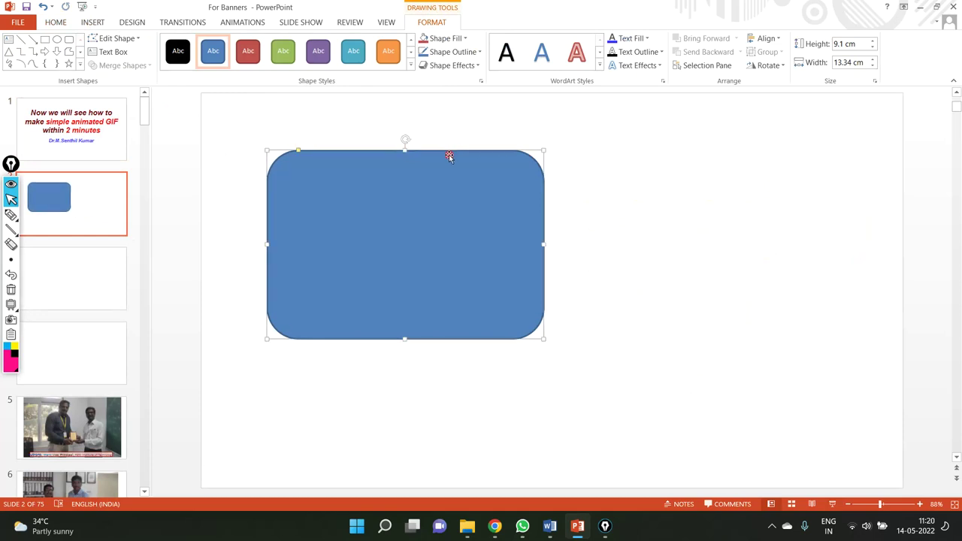
Add the text 'Hello everyone' inside the rectangle.
right_click(447, 168)
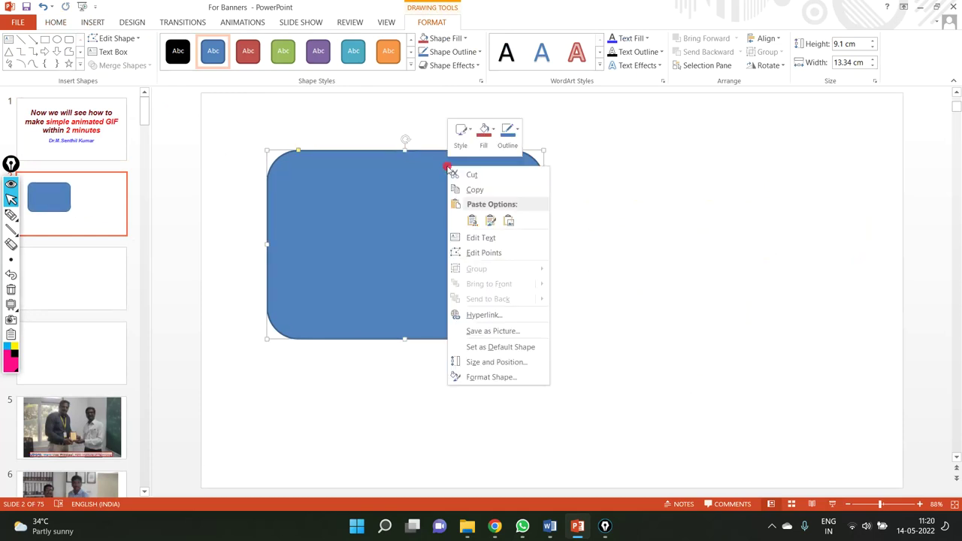
click(469, 237)
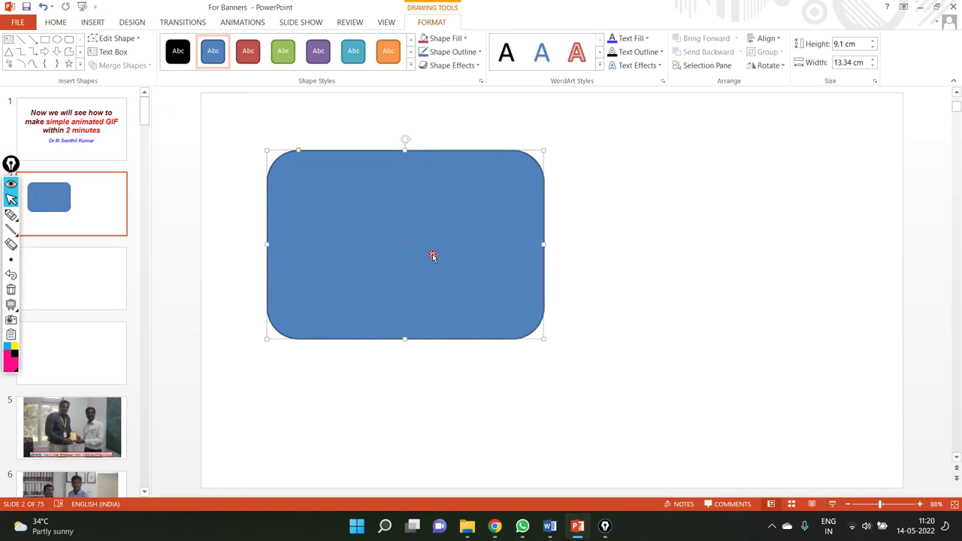
text(Hello)
text( eve)
text(ryone)
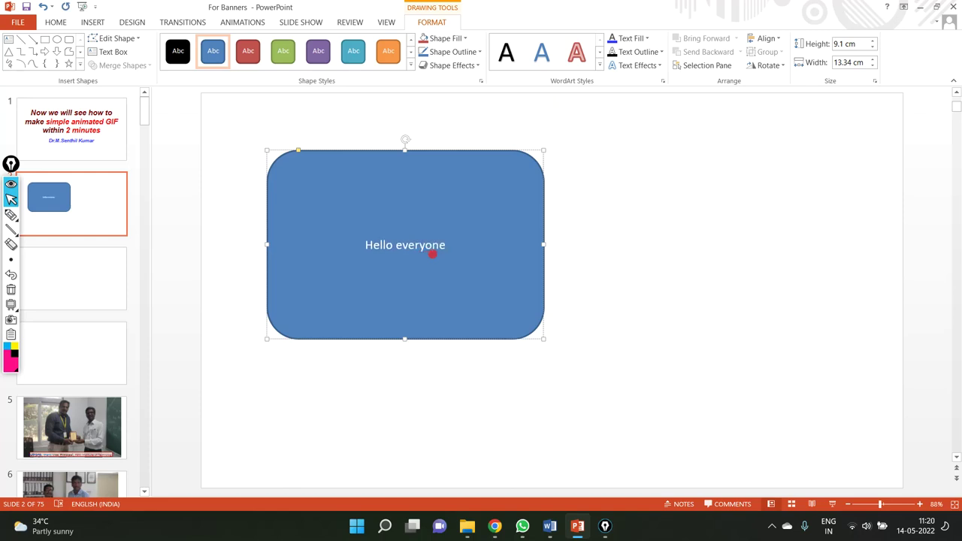
Italicize the box text and enlarge it until it wraps onto two lines.
key(ctrl+a)
key(ctrl+shift+greater)
key(ctrl+shift+greater)
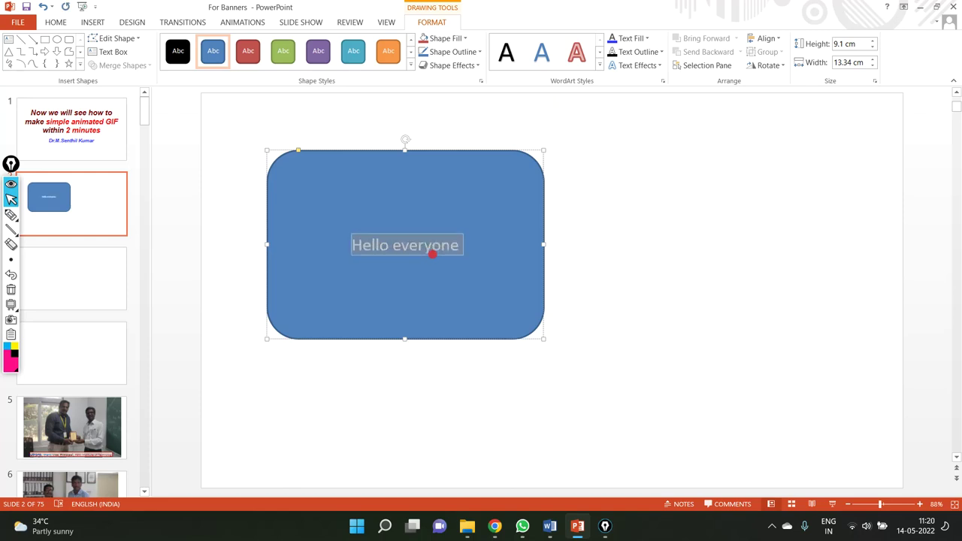
key(ctrl+shift+greater)
key(ctrl+shift+greater)
key(ctrl+shift+greater)
key(ctrl+i)
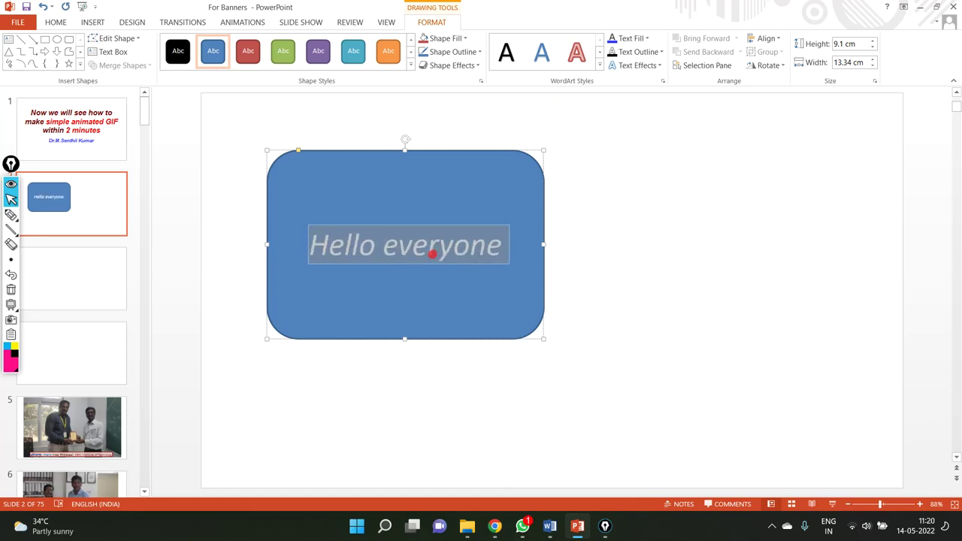
key(ctrl+shift+period)
key(ctrl+shift+period)
key(ctrl+shift+period)
key(ctrl+shift+period)
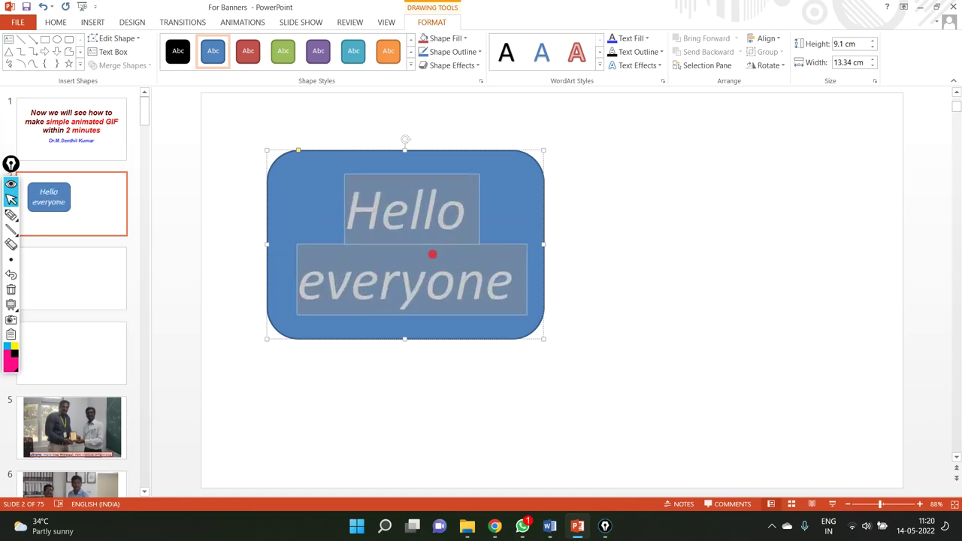
Make the 'Hello everyone' text bold Arial at size 72.
click(60, 22)
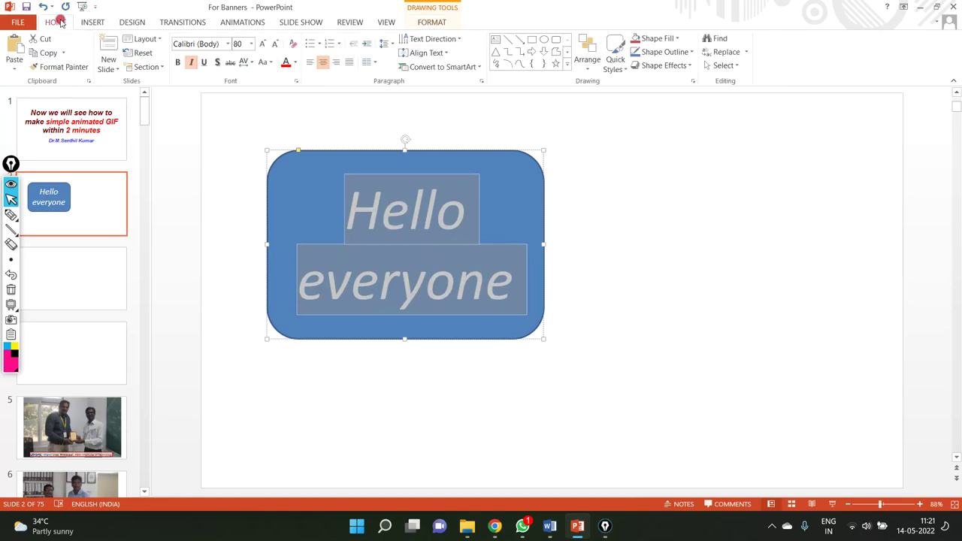
click(195, 44)
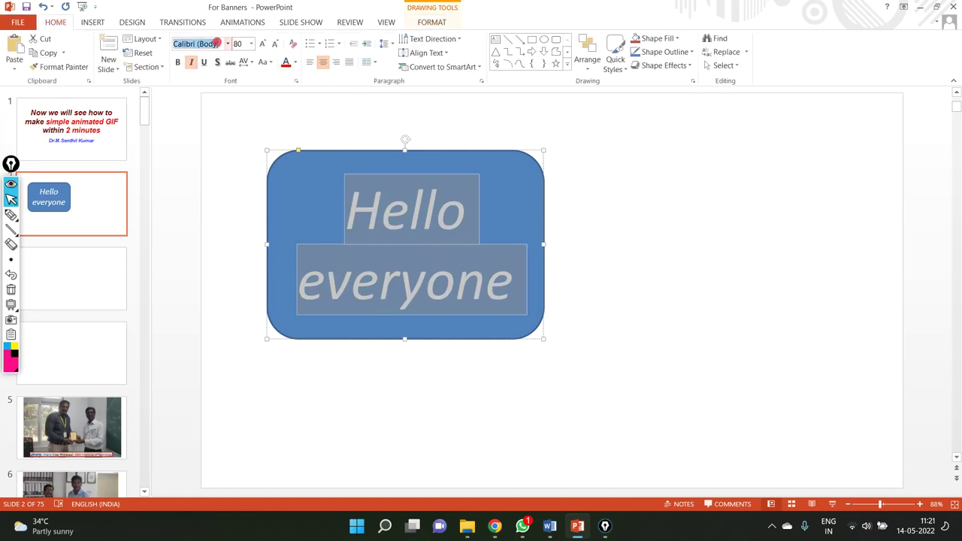
text(Arial)
key(Return)
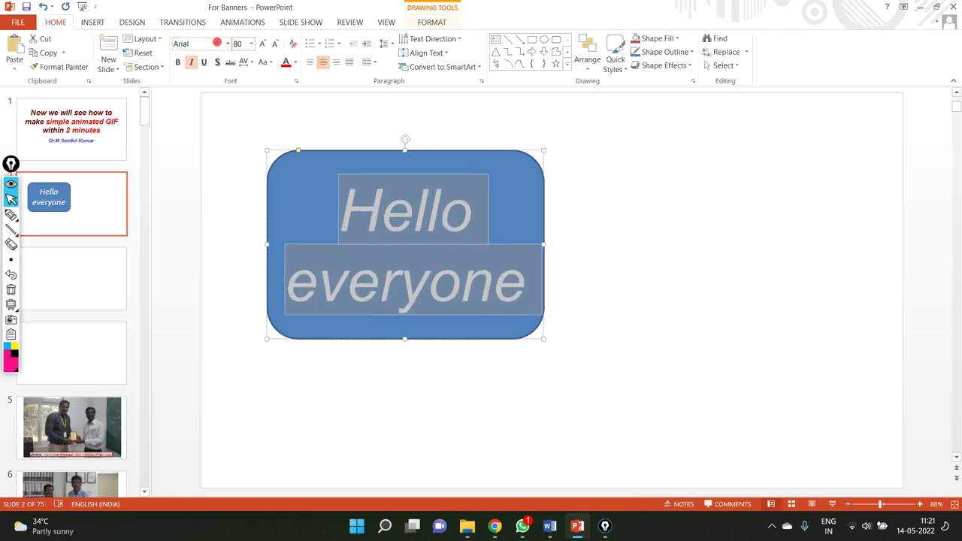
click(177, 62)
key(ctrl+shift+comma)
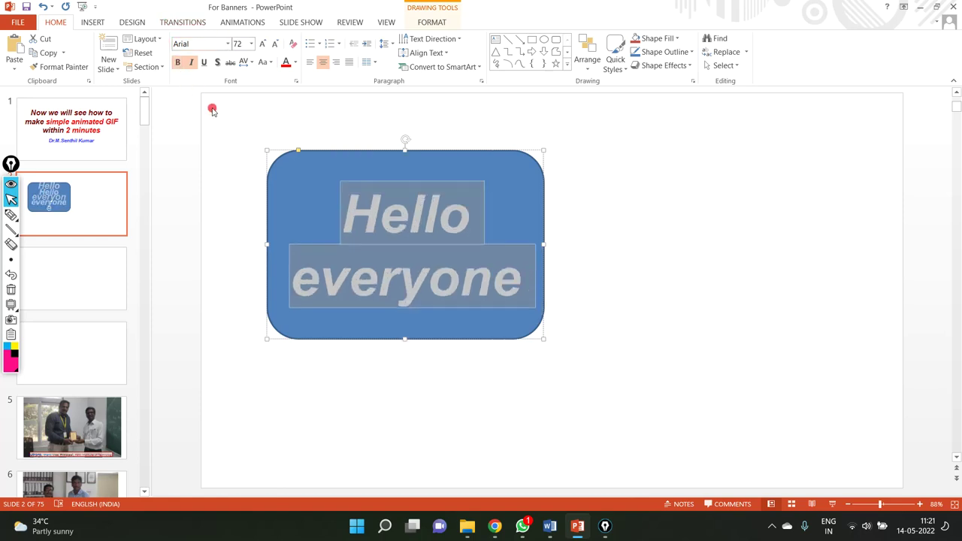
click(770, 217)
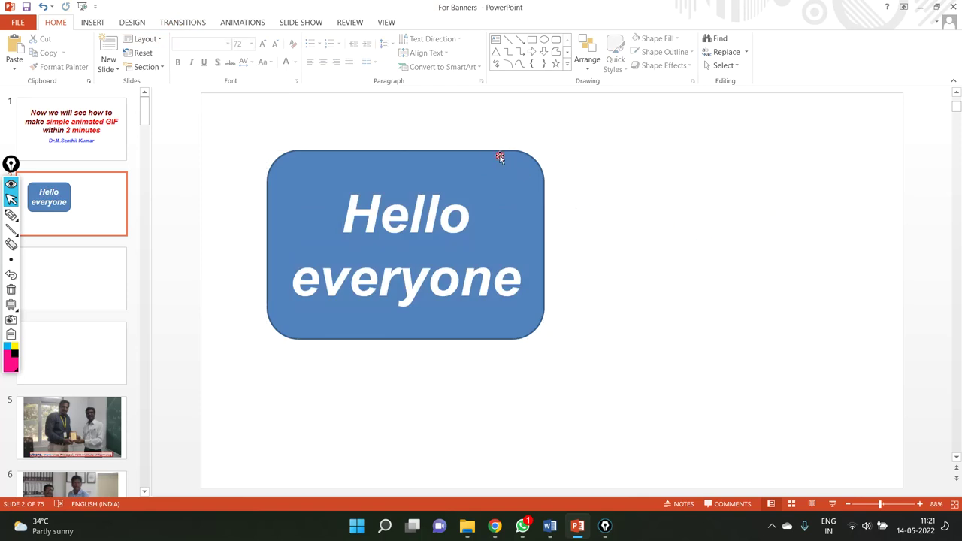
Place a copy of the blue box on the right and make it red.
ctrl+drag(485, 159, 798, 188)
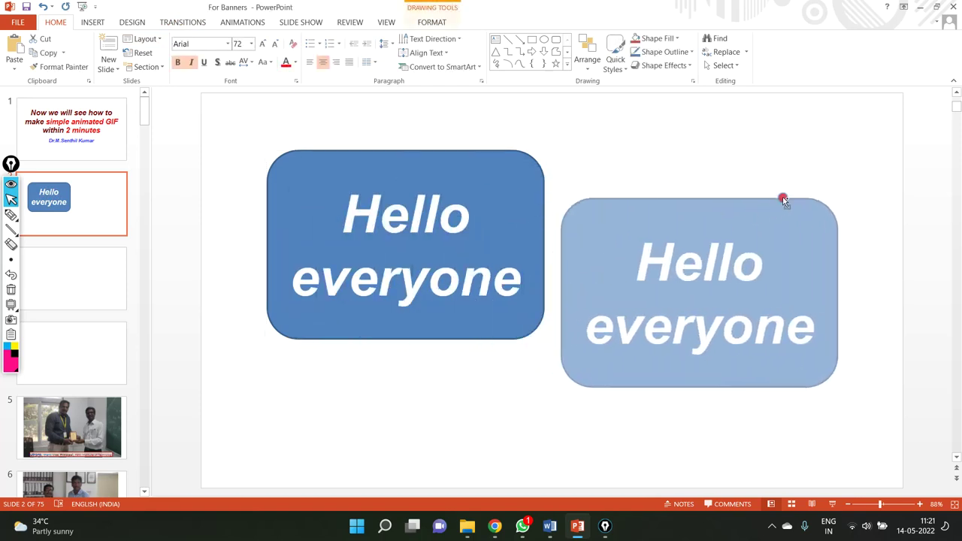
double_click(652, 197)
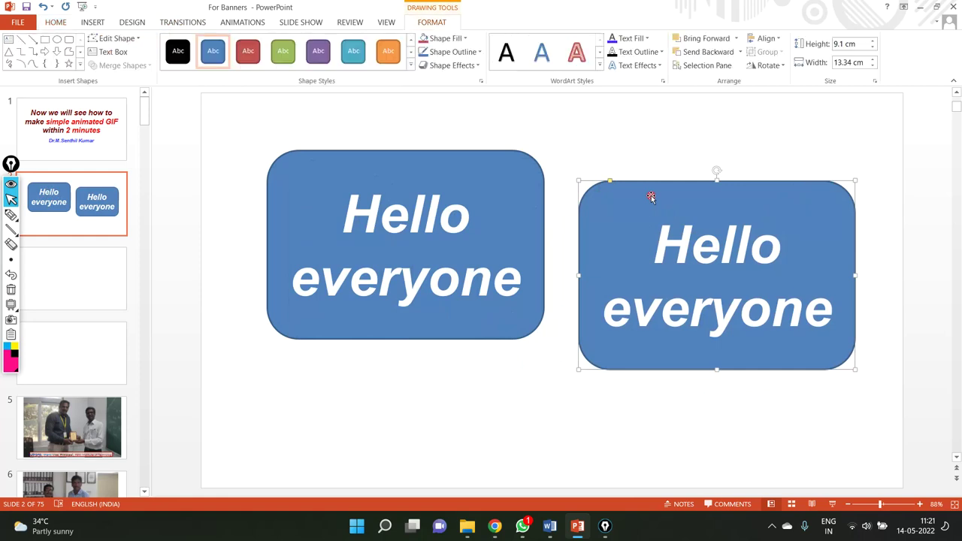
click(248, 51)
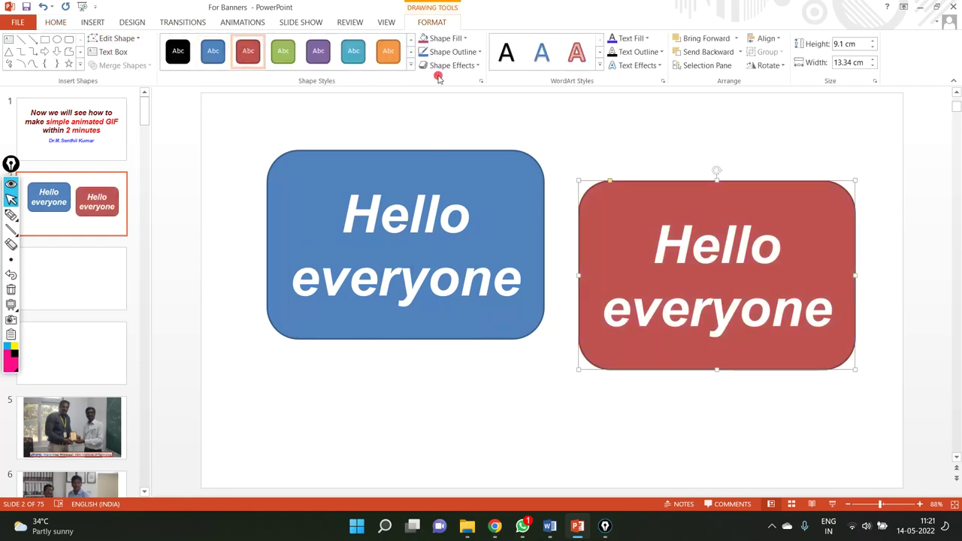
Make the red box's 'Hello everyone' text yellow.
click(54, 23)
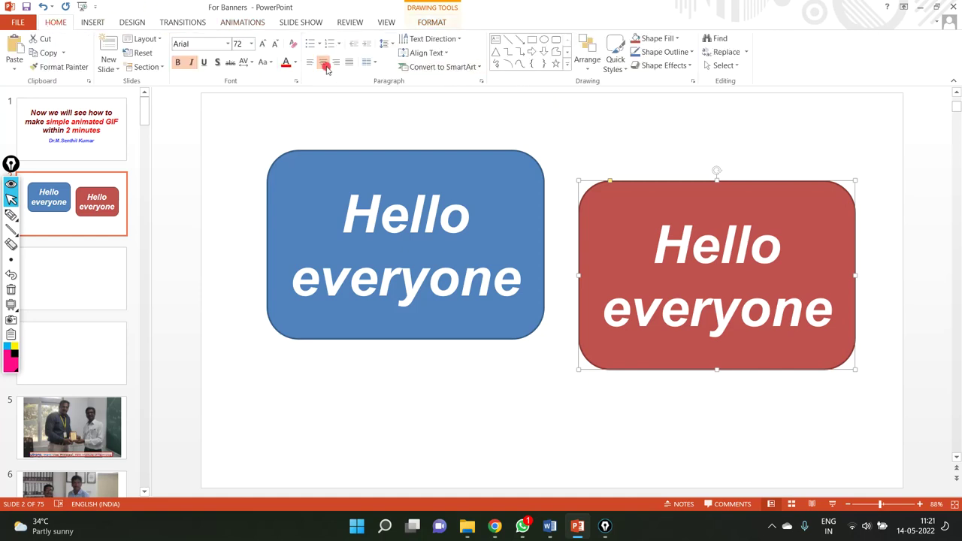
click(295, 66)
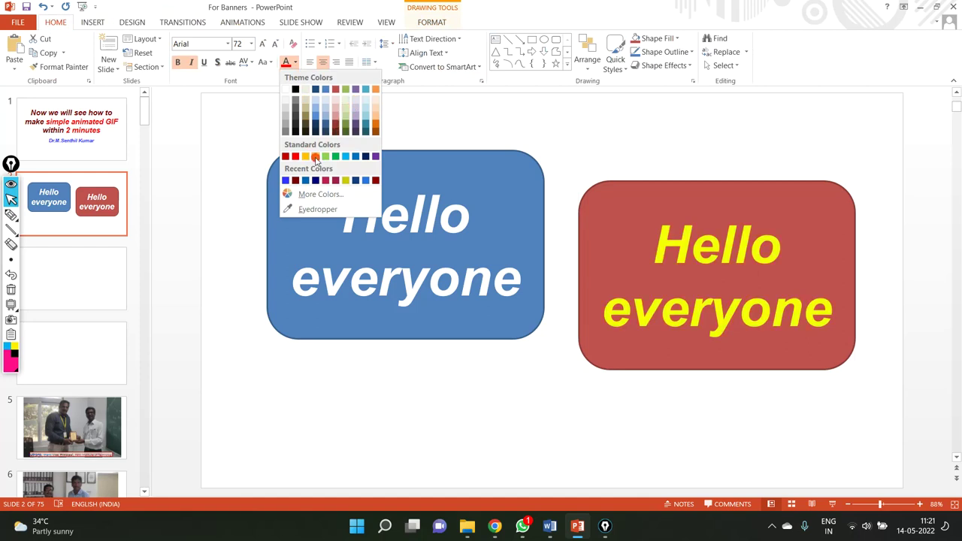
click(315, 156)
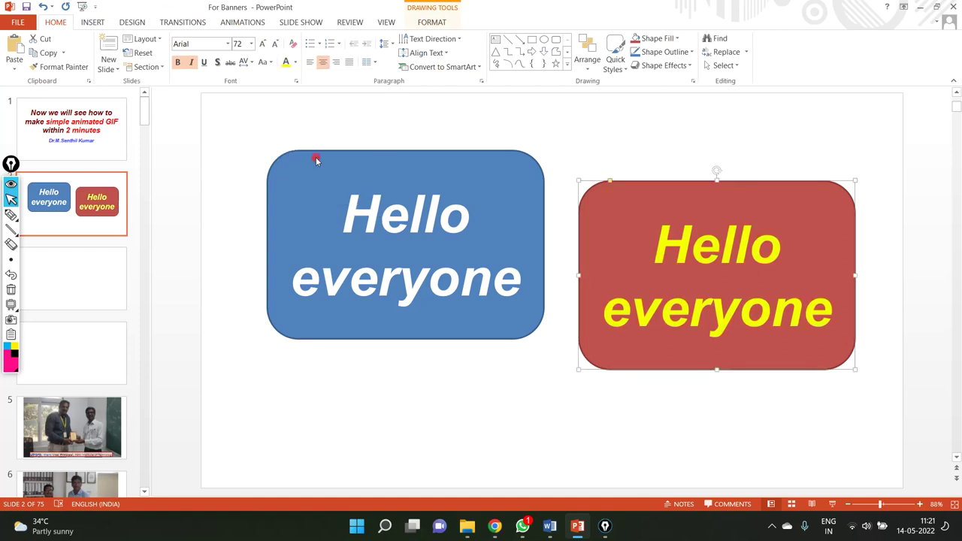
click(745, 122)
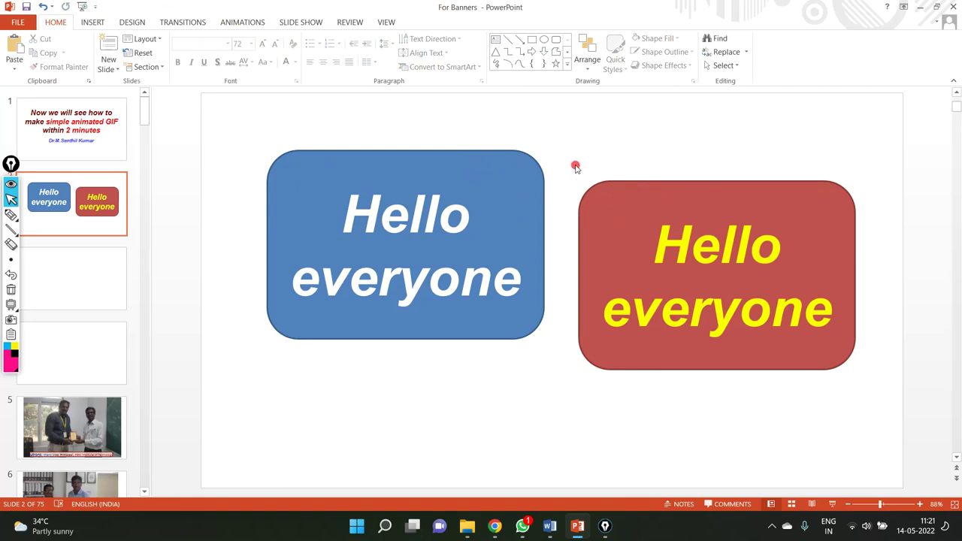
Save the blue Hello everyone box as a picture named '1' in JPEG format.
right_click(491, 155)
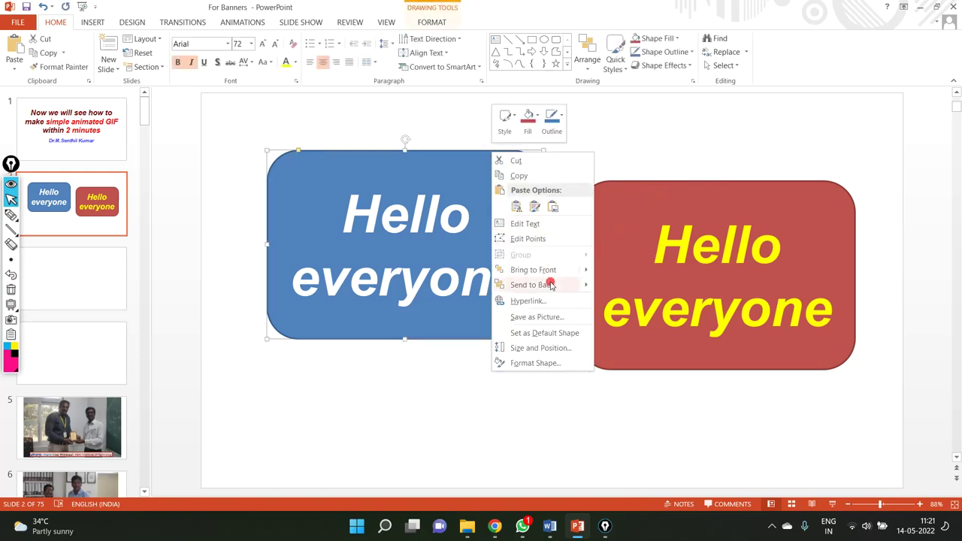
click(542, 317)
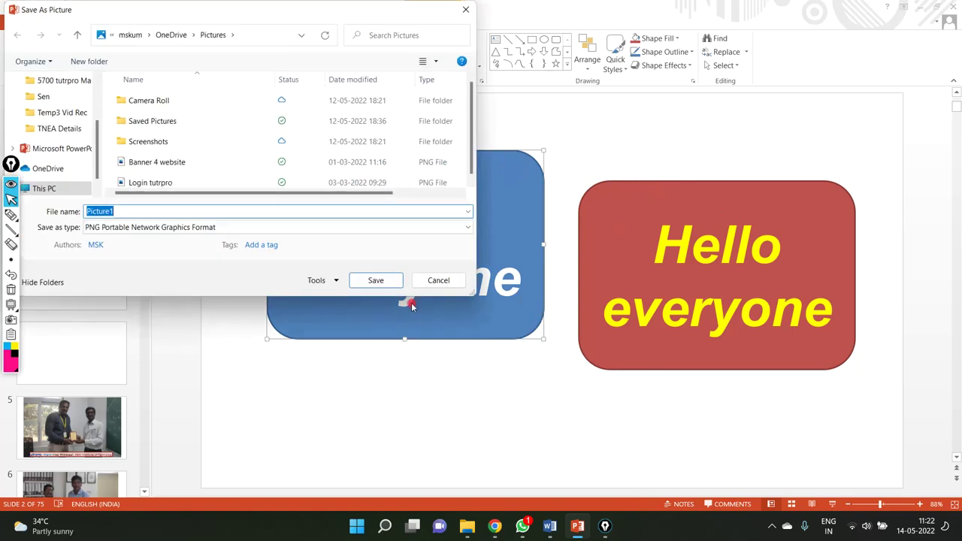
text(1)
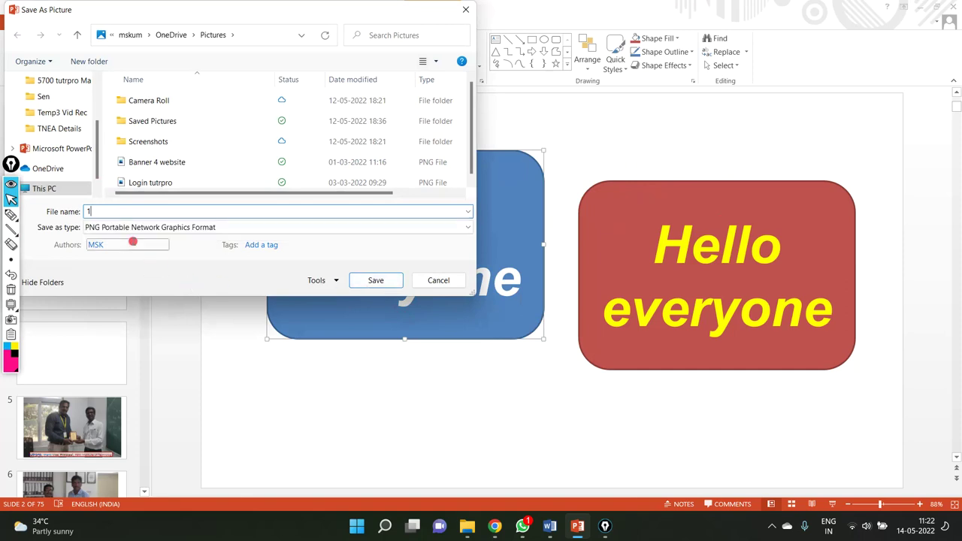
click(128, 226)
click(129, 249)
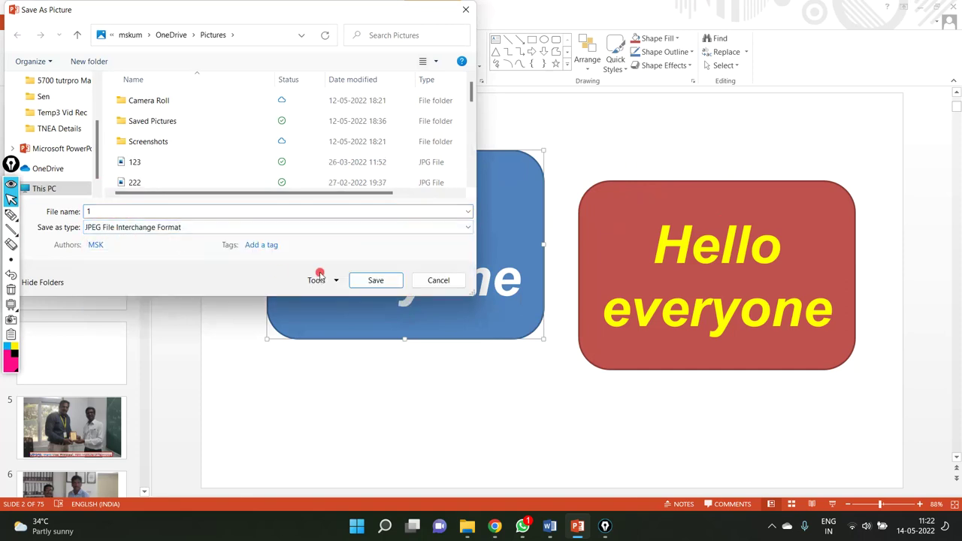
click(367, 278)
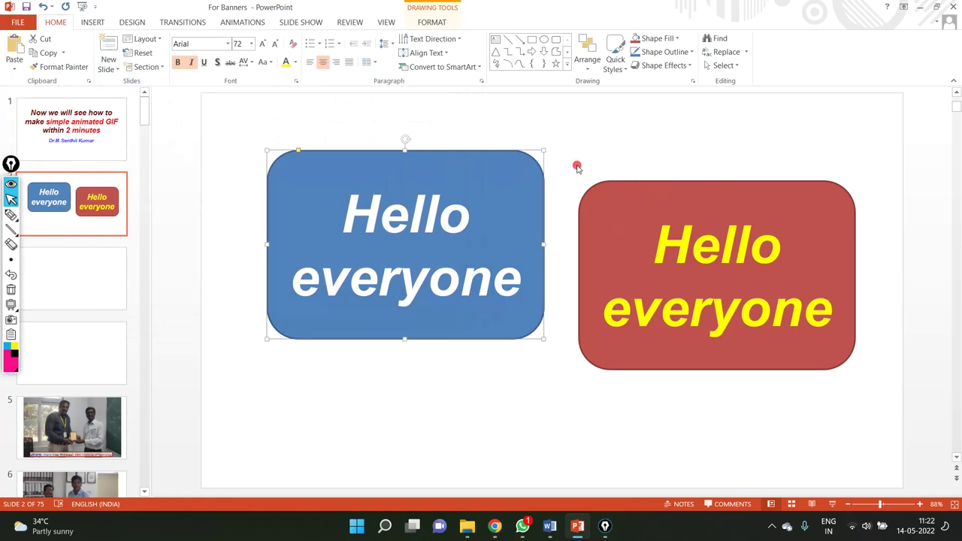
click(647, 181)
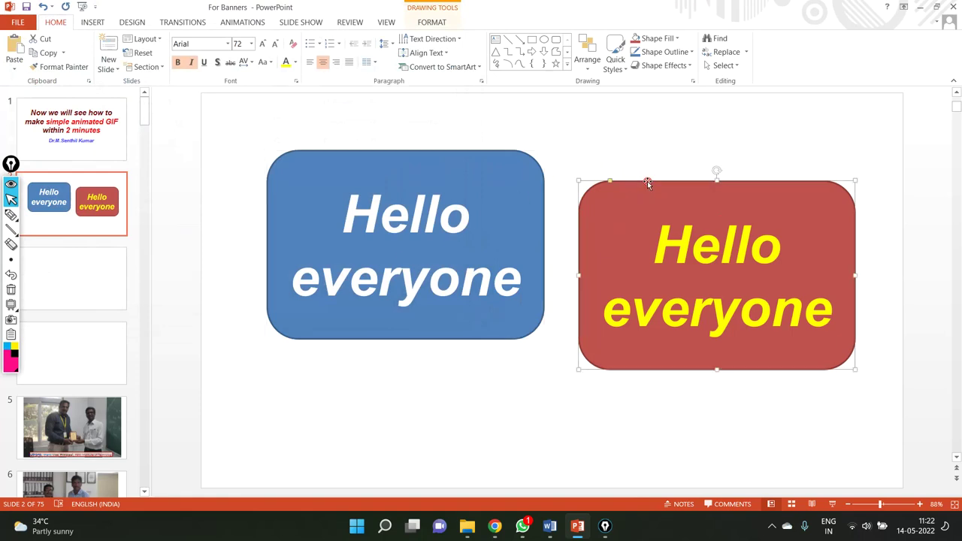
Save the red box as JPEG picture '2' and bring the Temp3 Vid Rec Explorer window forward.
right_click(648, 182)
click(677, 348)
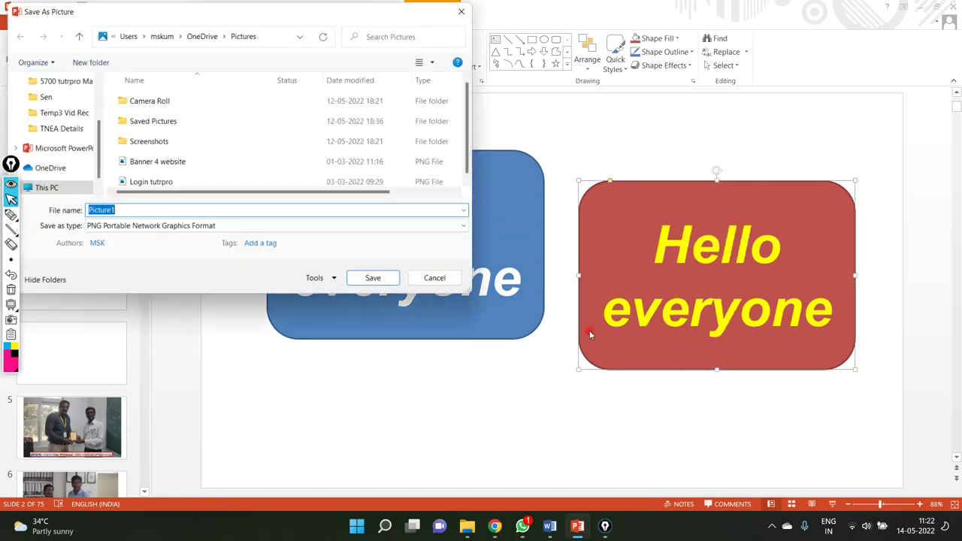
text(2)
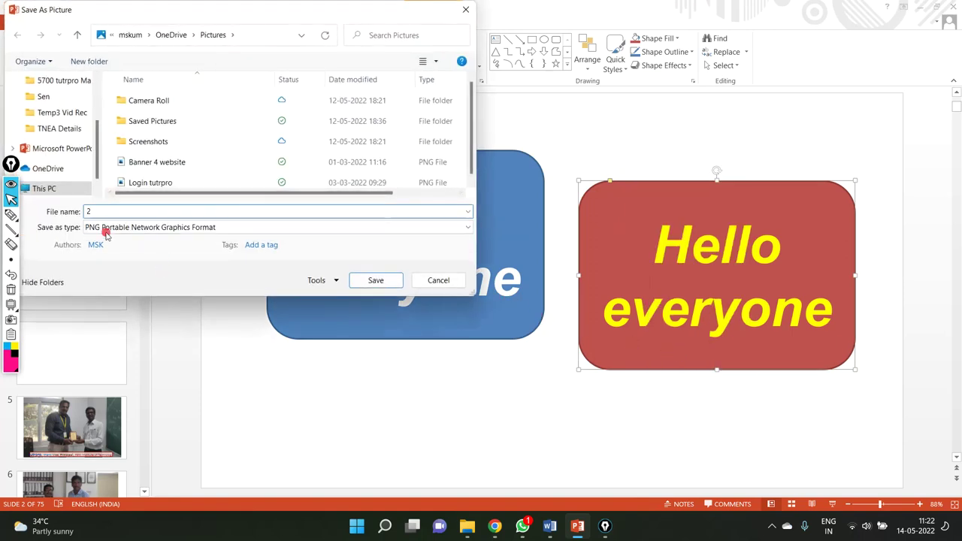
click(106, 227)
click(105, 249)
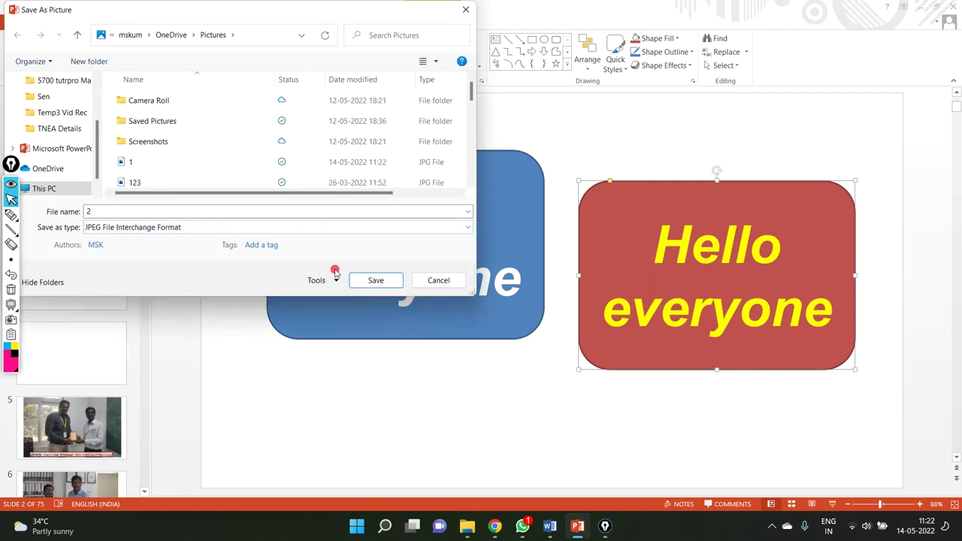
click(381, 280)
click(586, 121)
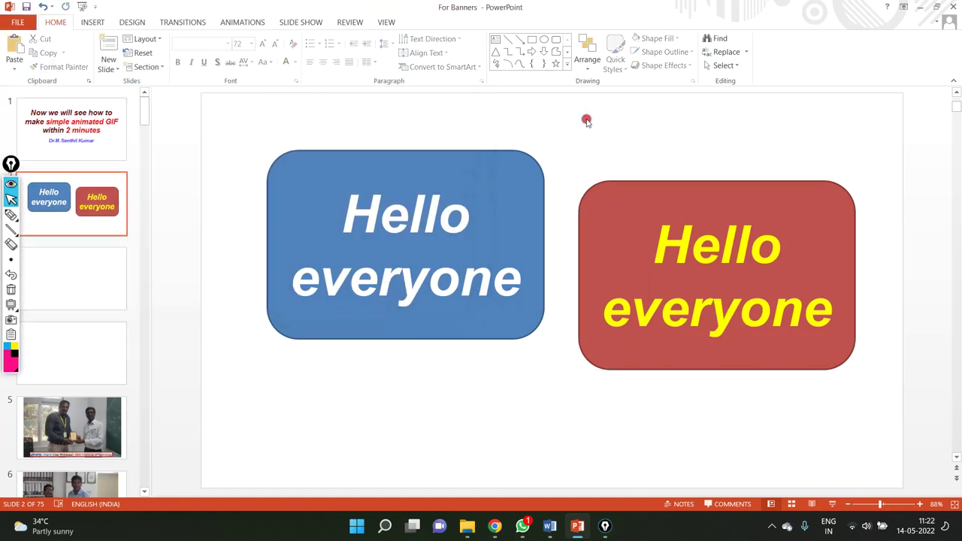
mouse_move(467, 526)
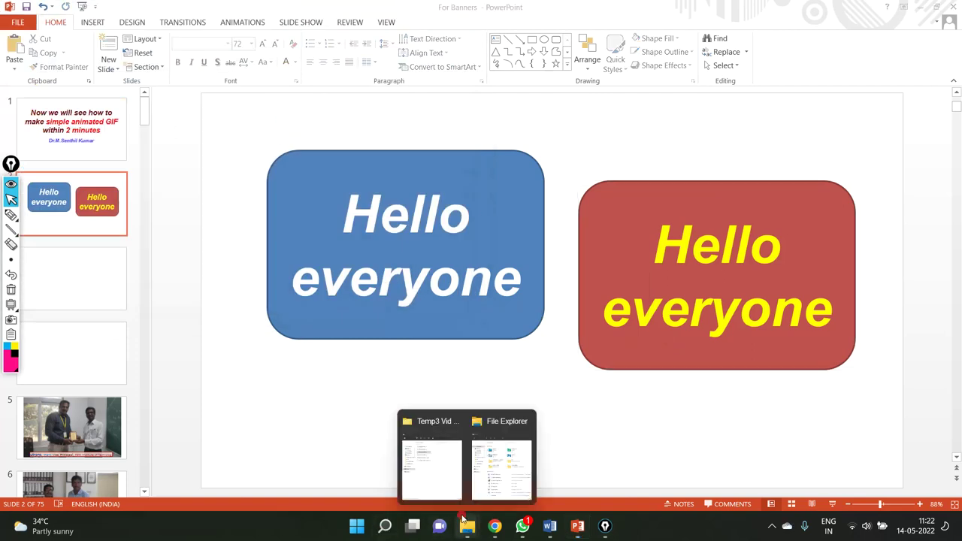
click(441, 480)
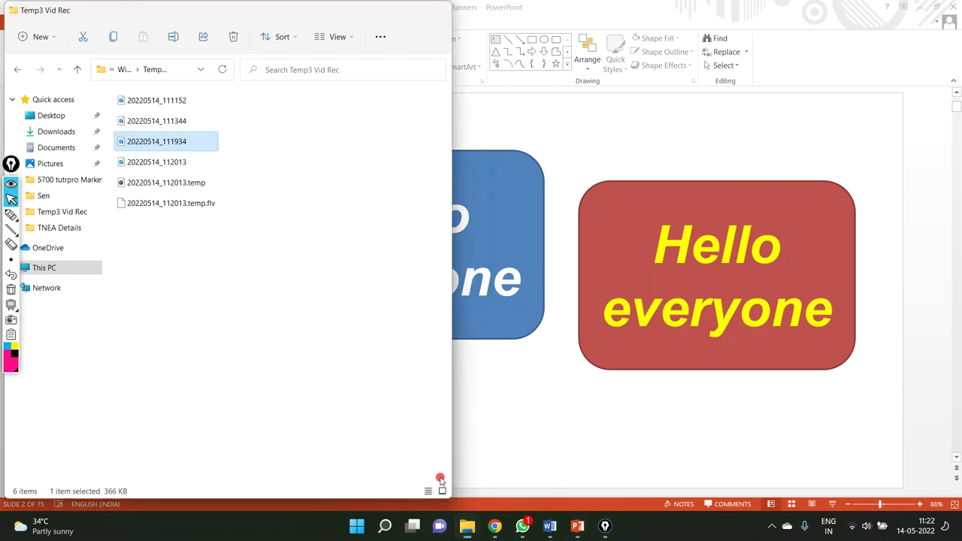
Open the Pictures folder and preview images 1 and 2 in the photo viewer.
click(51, 267)
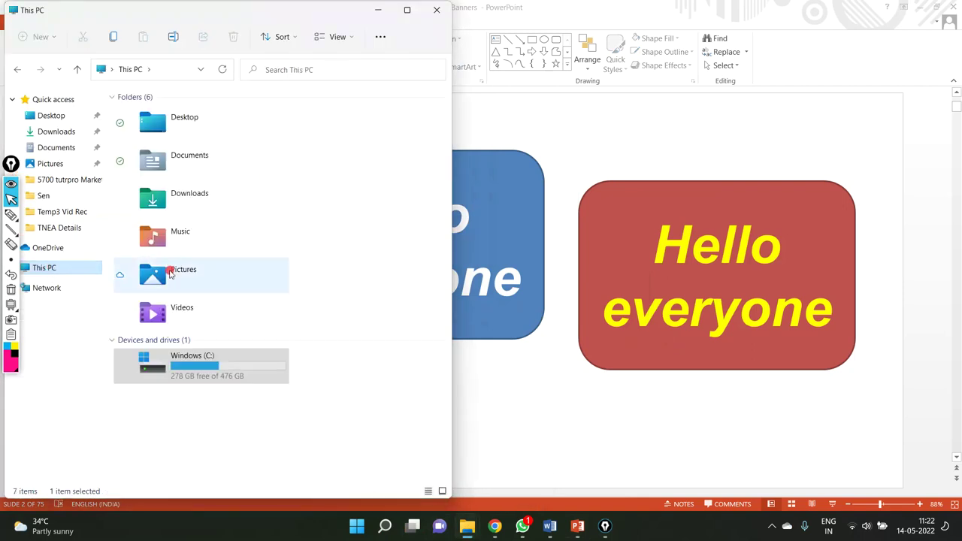
click(170, 273)
double_click(170, 273)
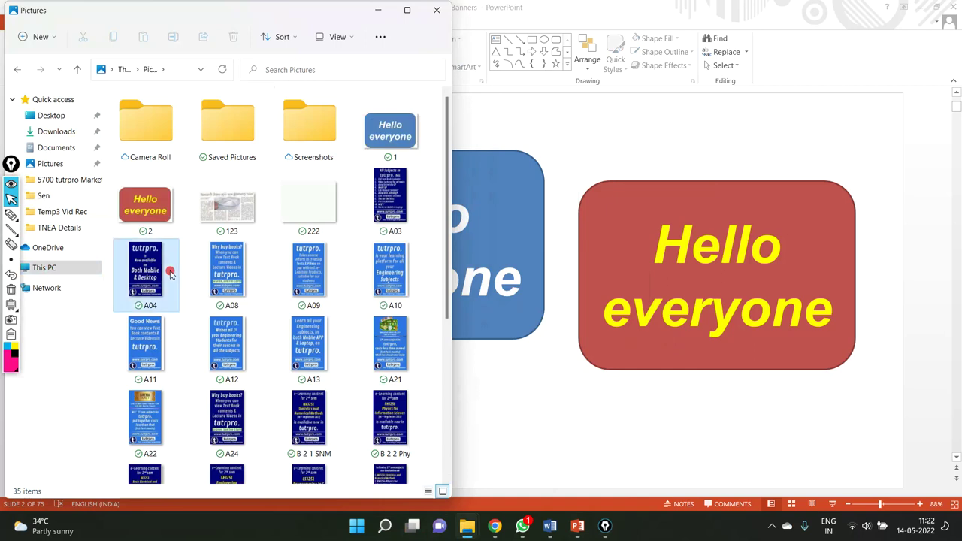
double_click(376, 135)
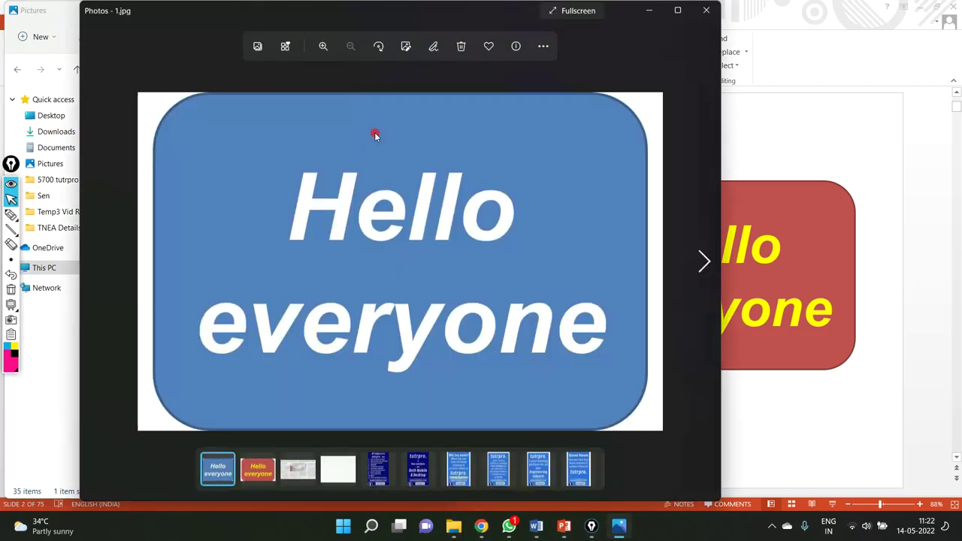
key(Right)
key(Left)
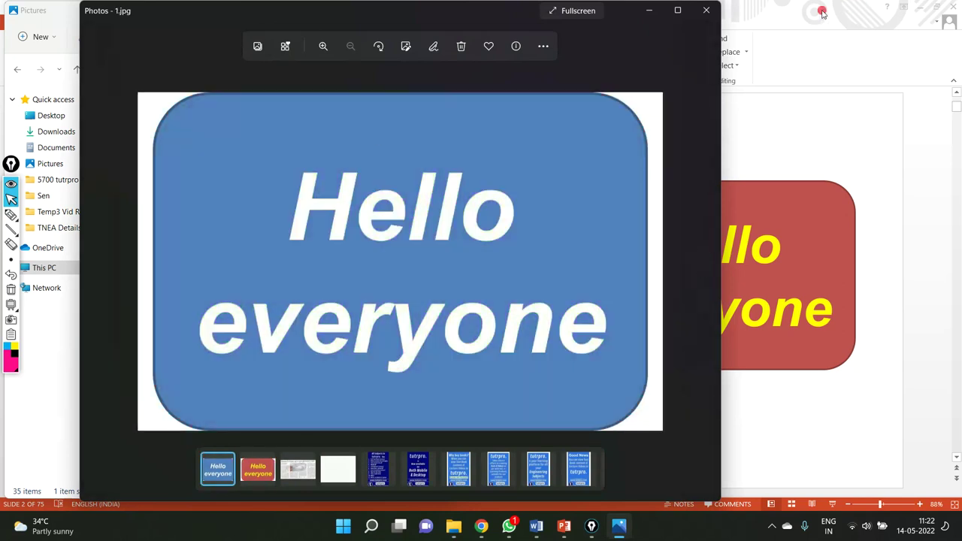
click(707, 10)
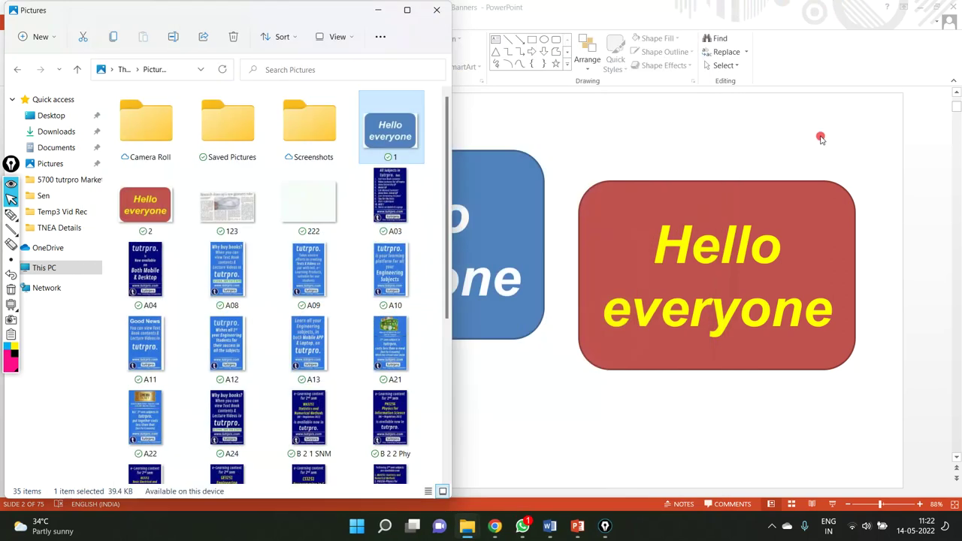
Paste images 1 and 2 into C:\Temp2 and show the desktop.
click(140, 214)
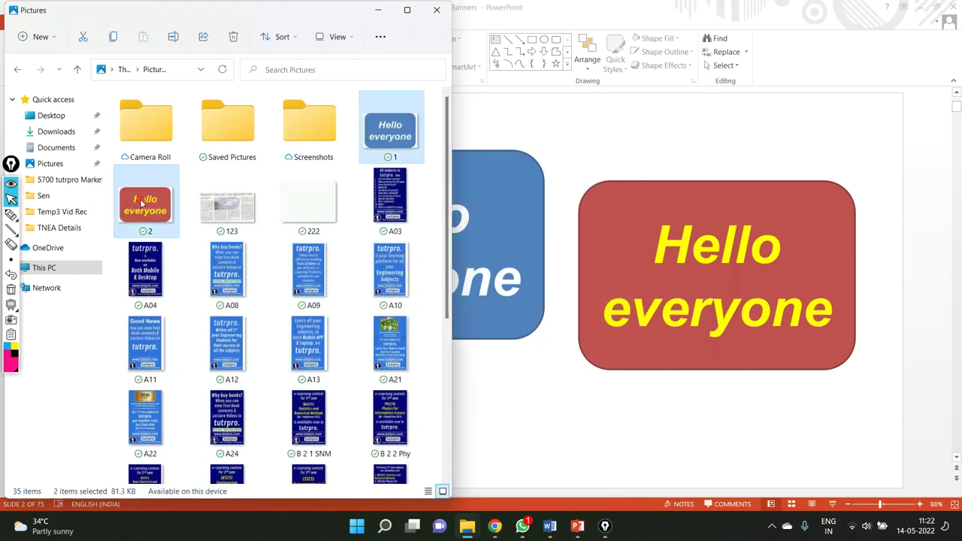
click(46, 269)
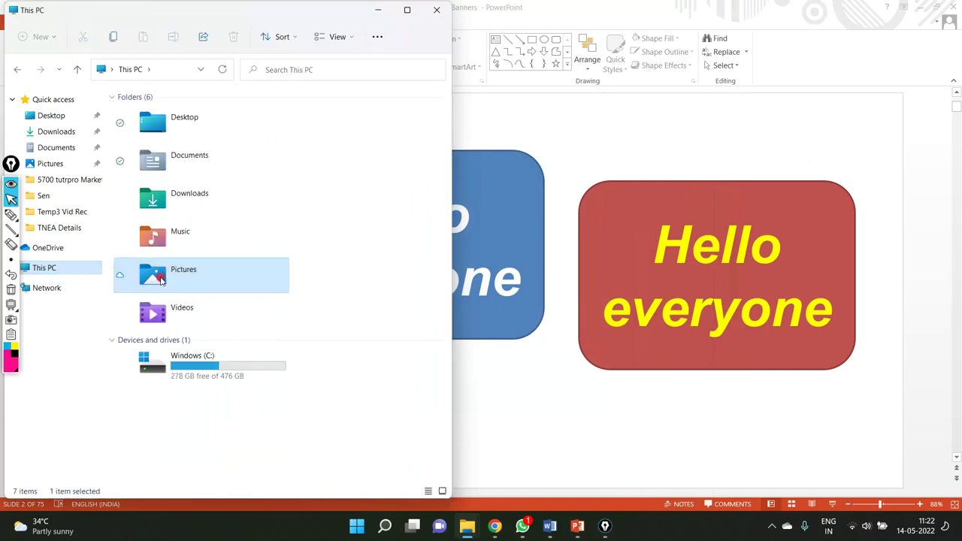
double_click(181, 353)
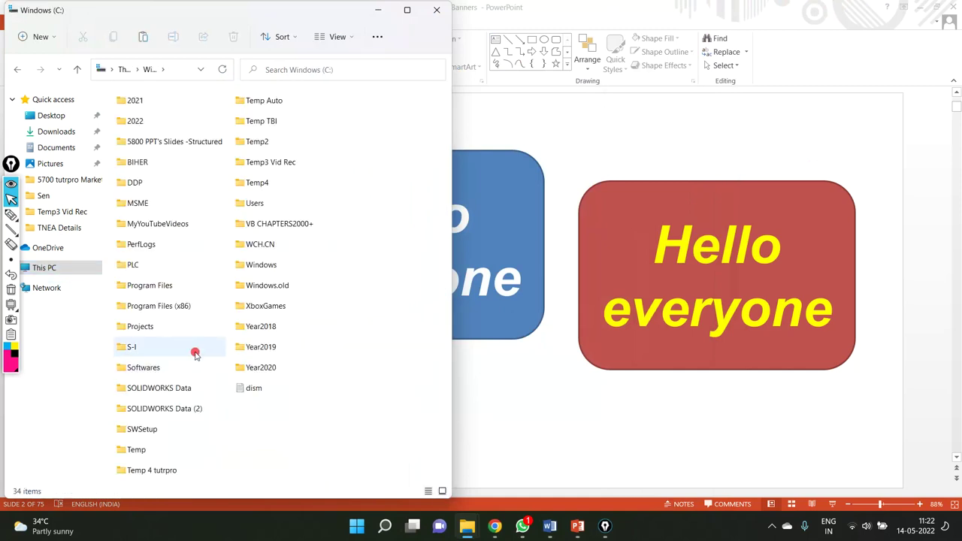
double_click(254, 141)
key(ctrl+v)
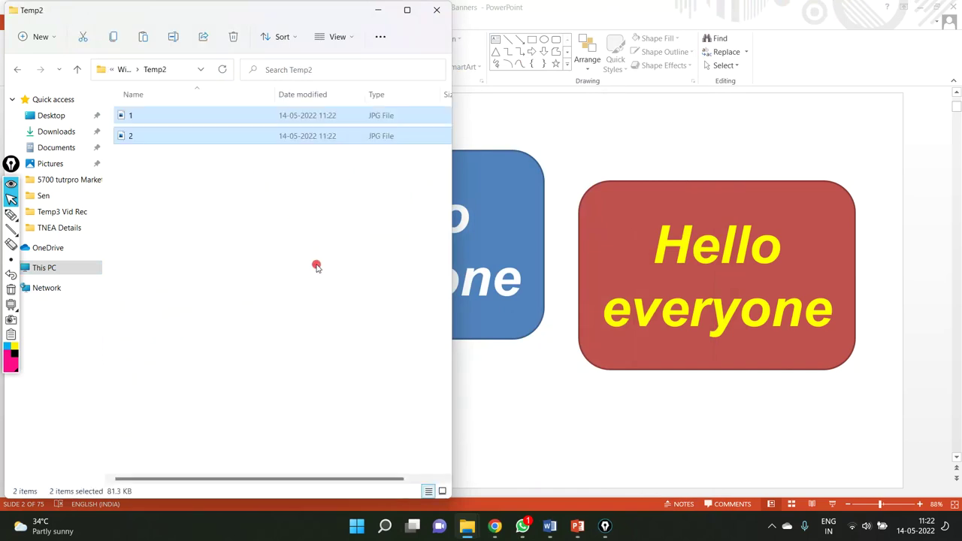
click(831, 166)
key(super+d)
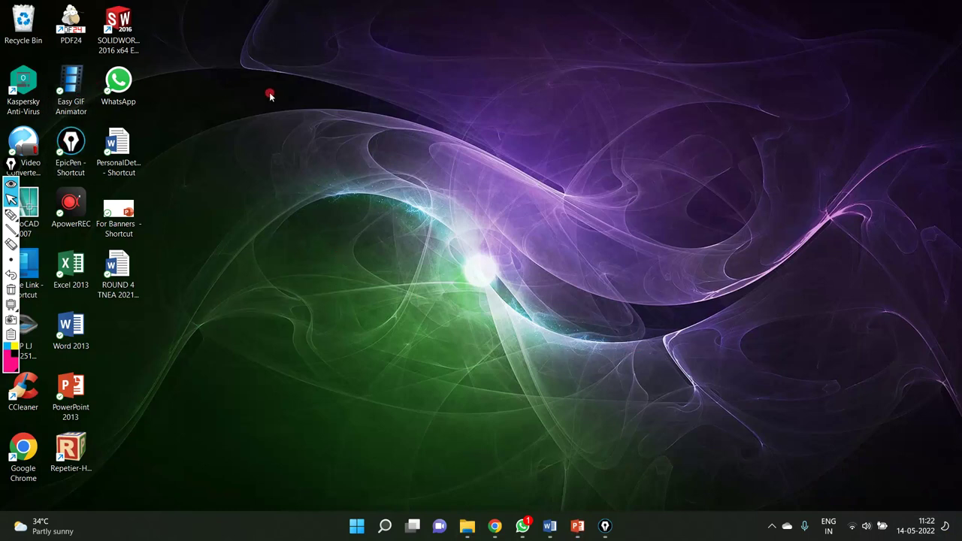
Launch Easy GIF Animator and select both Hello everyone images in C:\Temp2 to open.
click(77, 83)
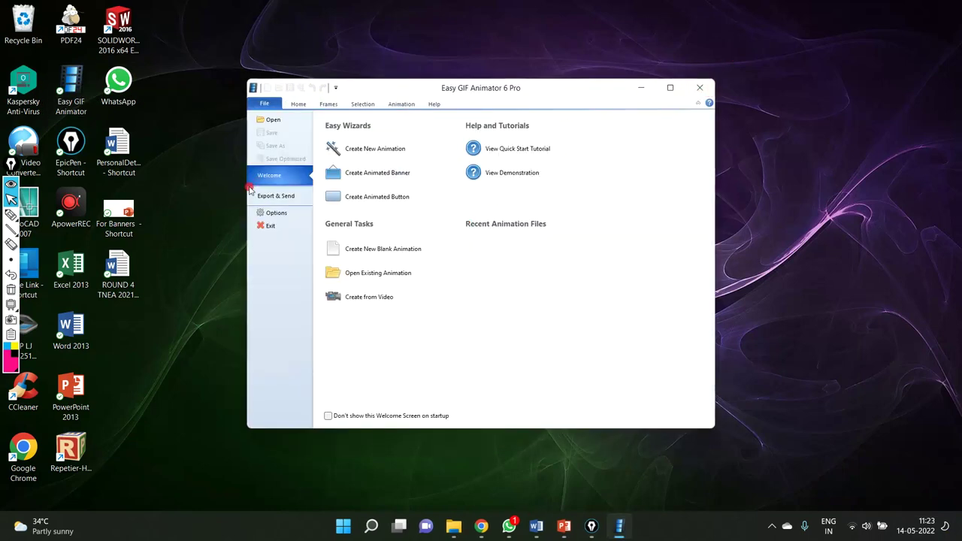
click(272, 120)
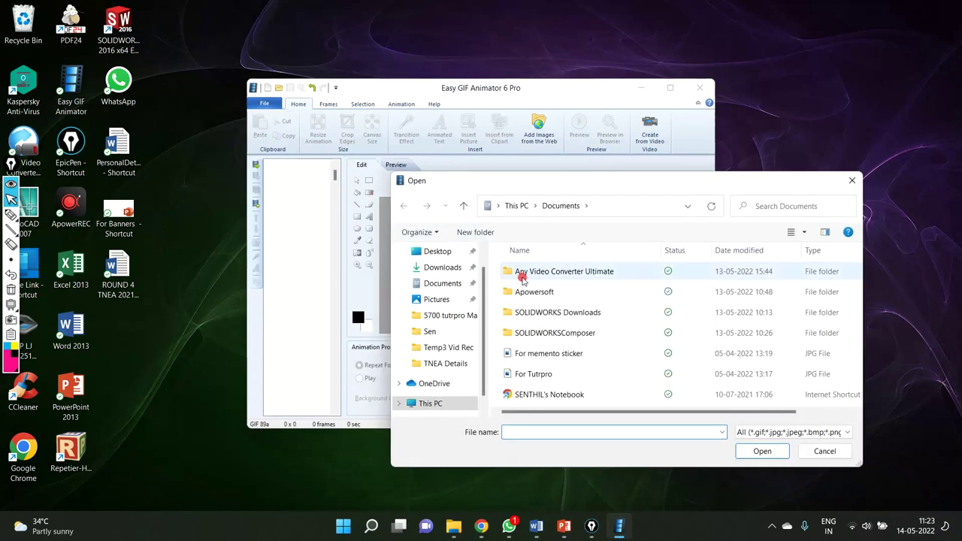
click(438, 404)
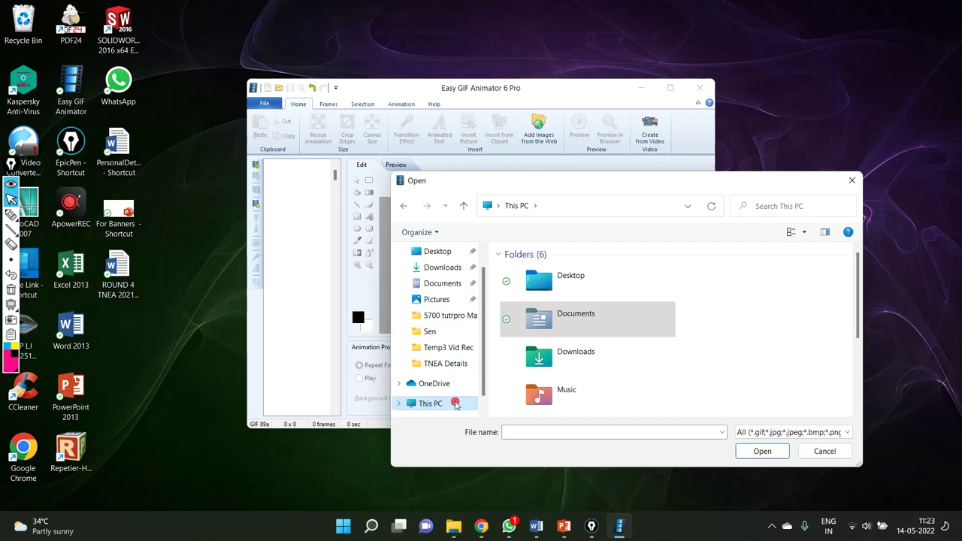
scroll(856, 335, down, 3)
double_click(630, 390)
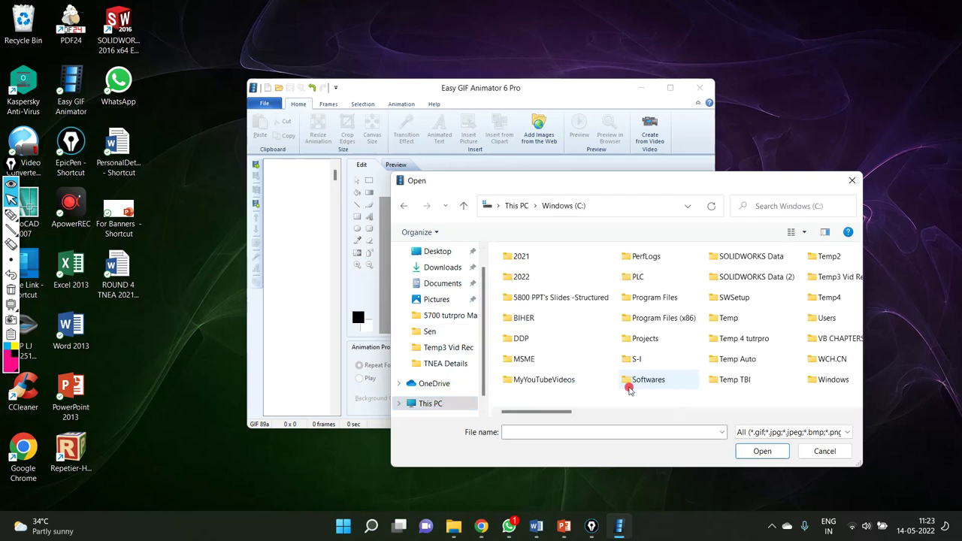
click(728, 318)
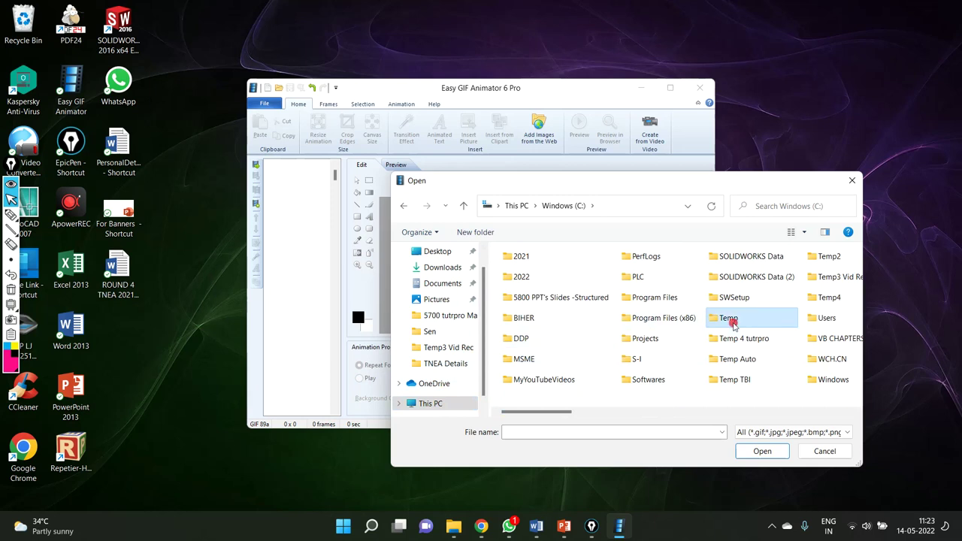
click(830, 257)
double_click(718, 261)
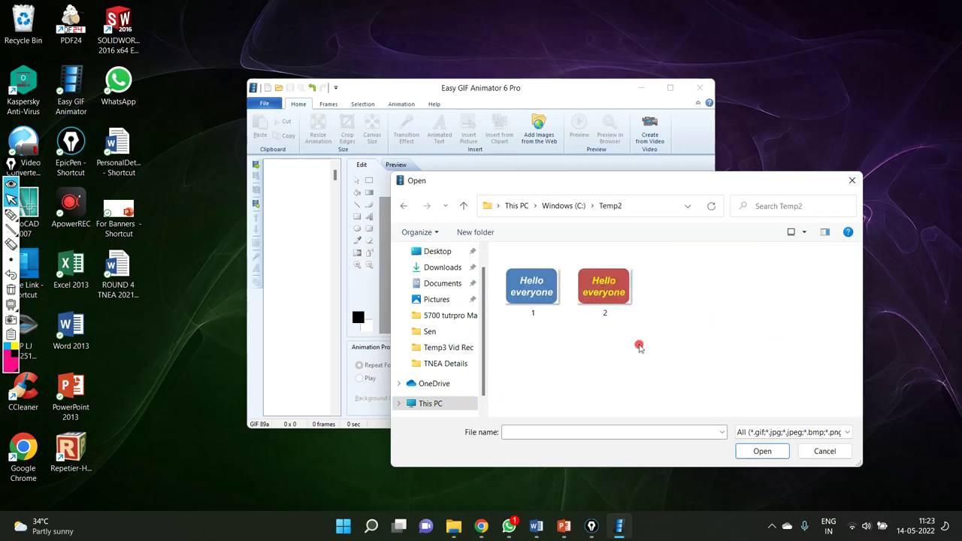
key(ctrl+a)
Load the two images as frames and maximize the Easy GIF Animator window.
click(749, 455)
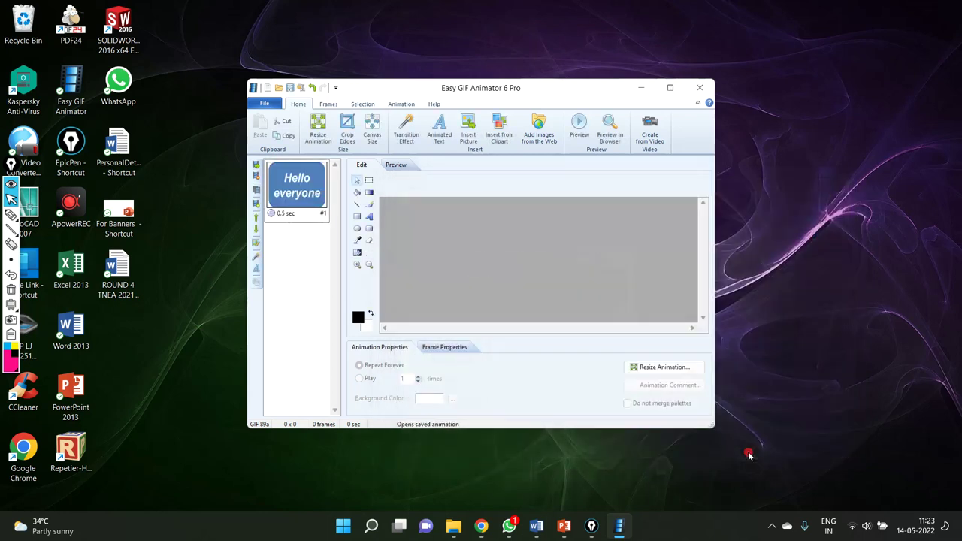
click(301, 180)
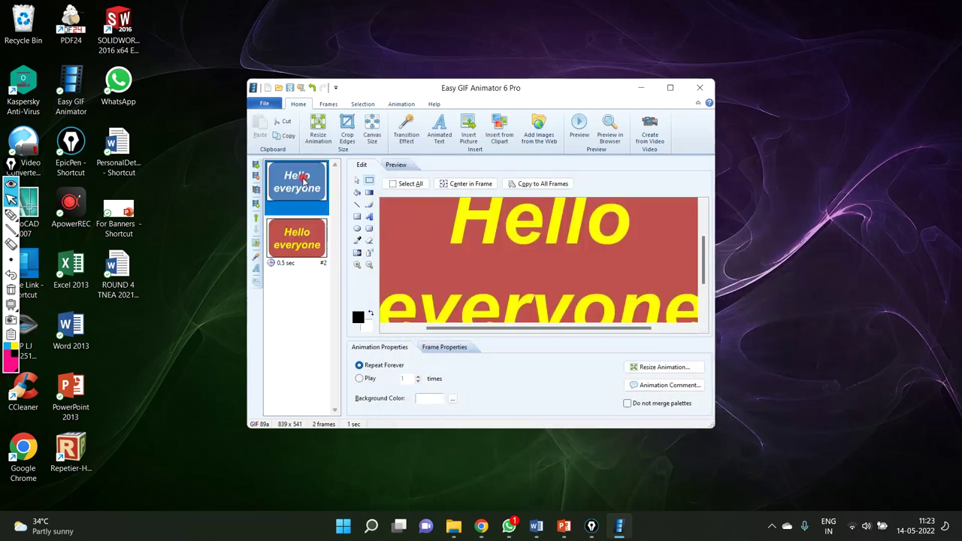
click(670, 87)
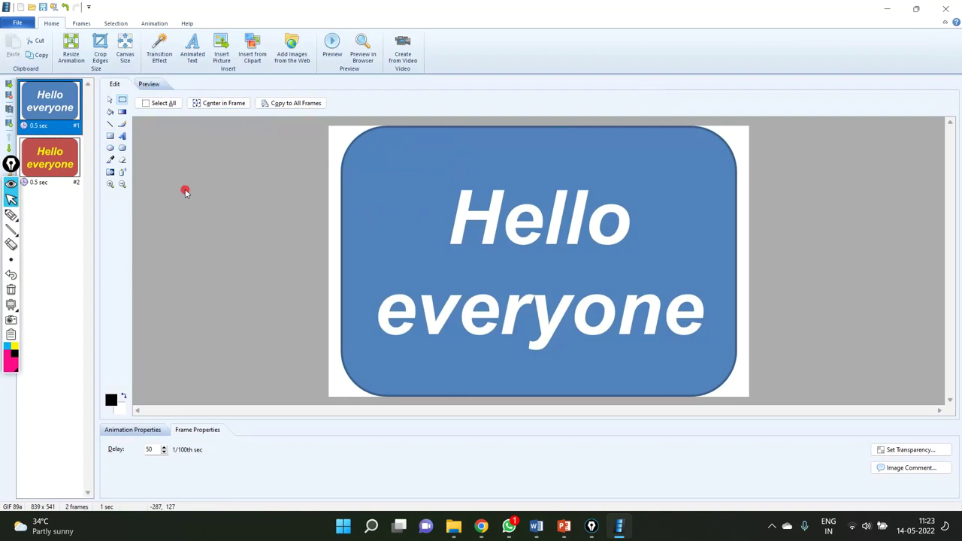
Review the red and blue frames, then show the Repeat Forever looping setting.
click(52, 169)
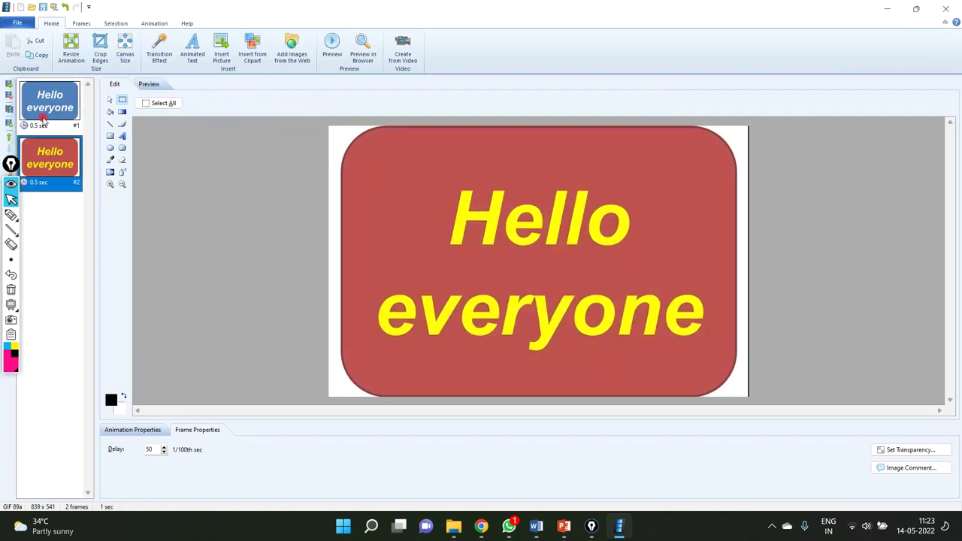
click(43, 120)
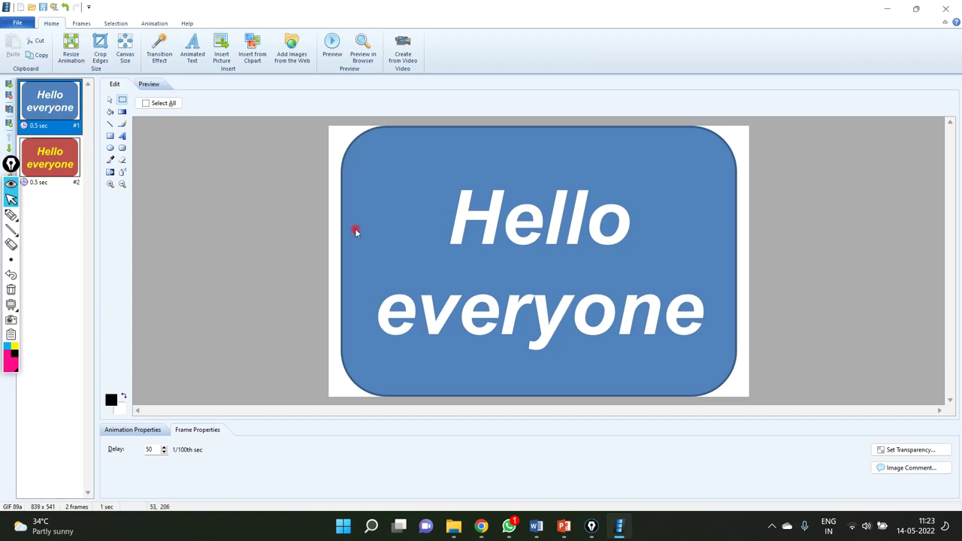
click(52, 161)
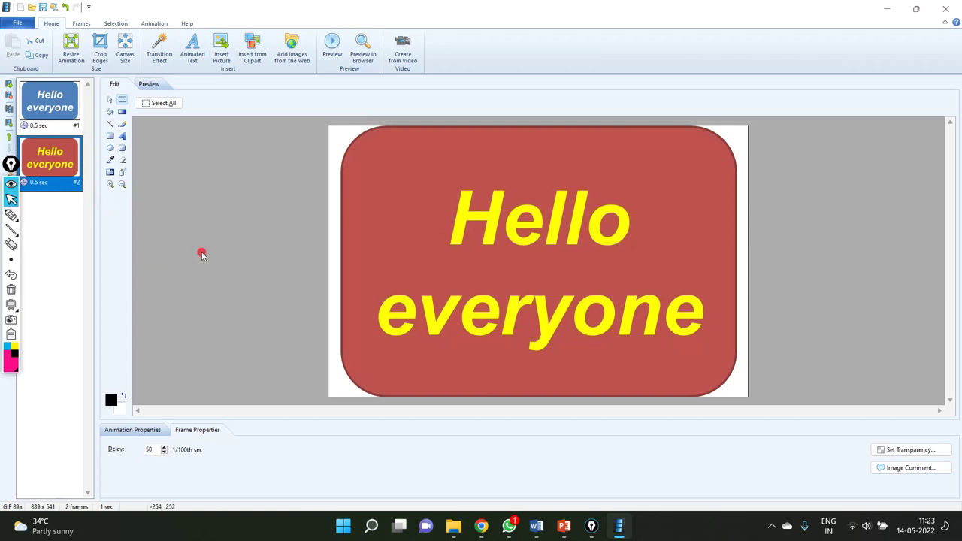
click(137, 432)
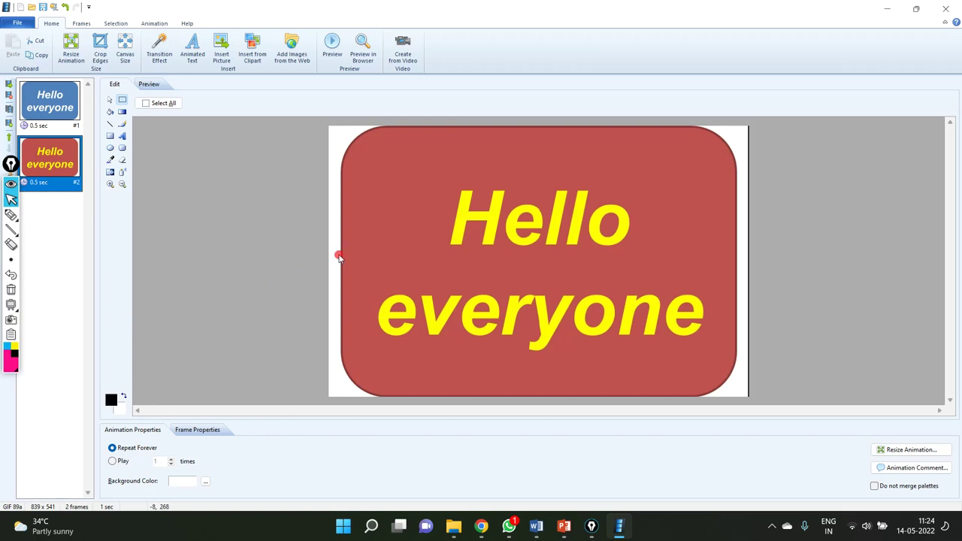
Save the two-frame animation as GIF 'first gif' in C:\Temp2.
click(22, 24)
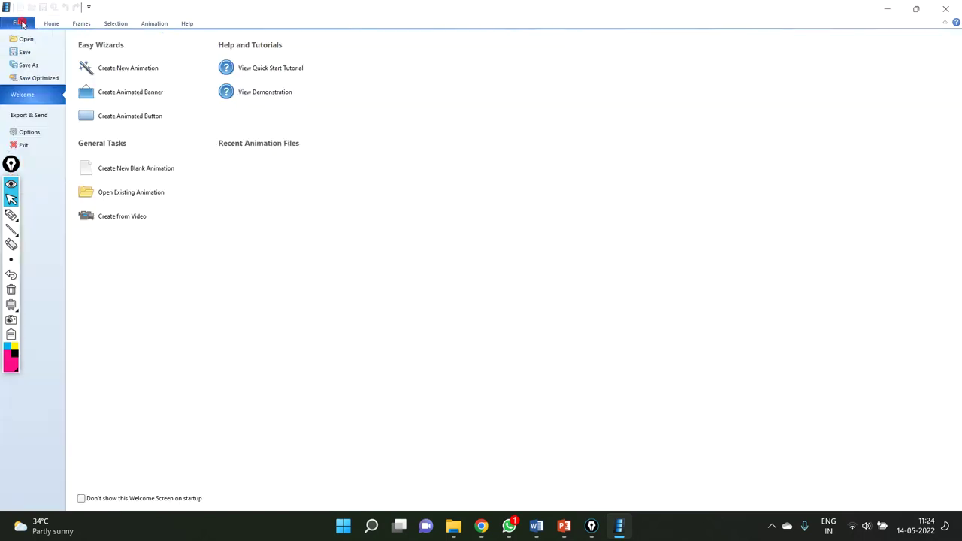
click(36, 53)
text(first gif)
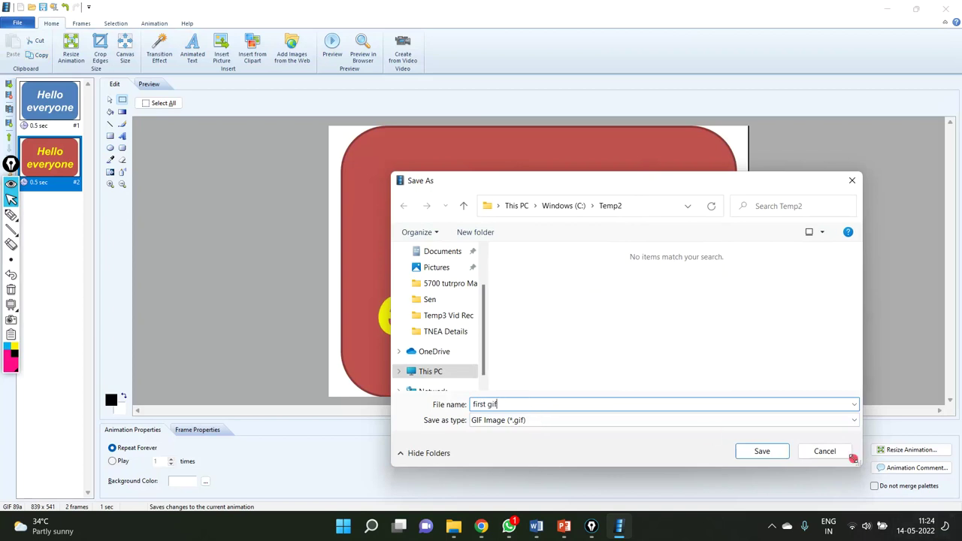
click(786, 451)
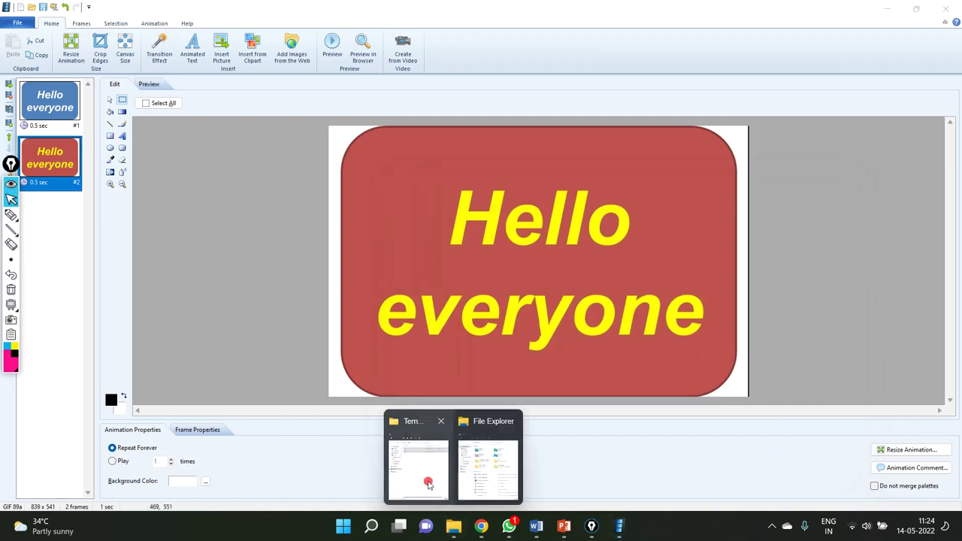
In the Temp2 folder, select 'first gif' and drag it onto the Chrome taskbar icon.
click(419, 458)
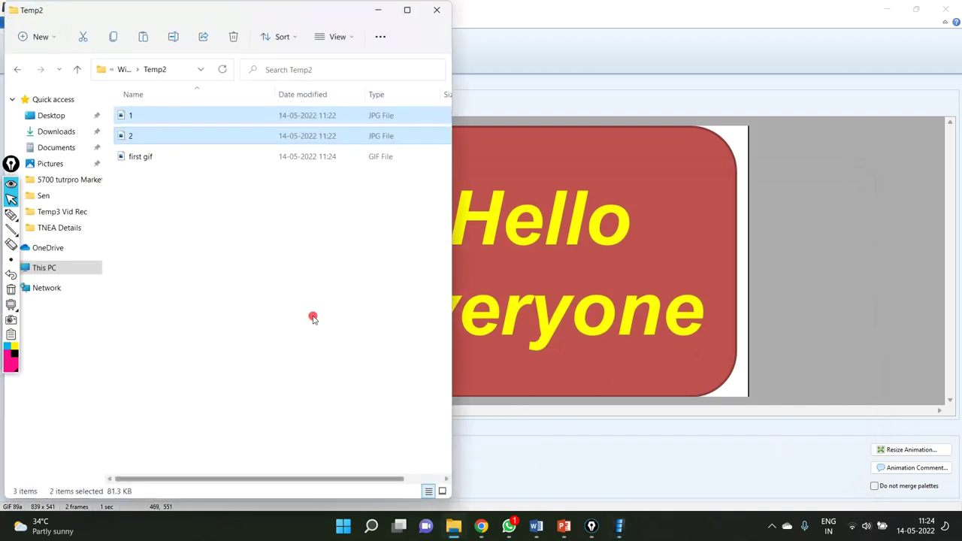
click(124, 156)
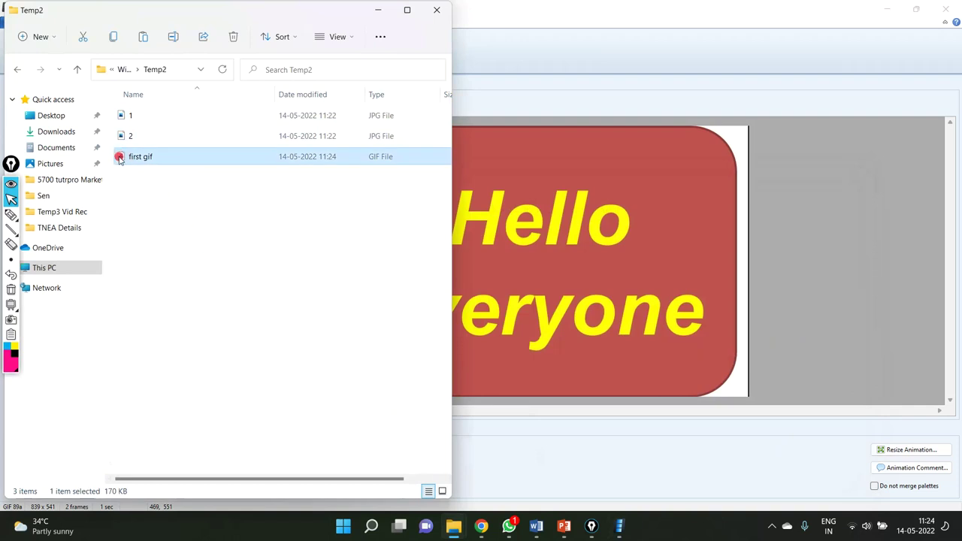
drag(119, 159, 487, 530)
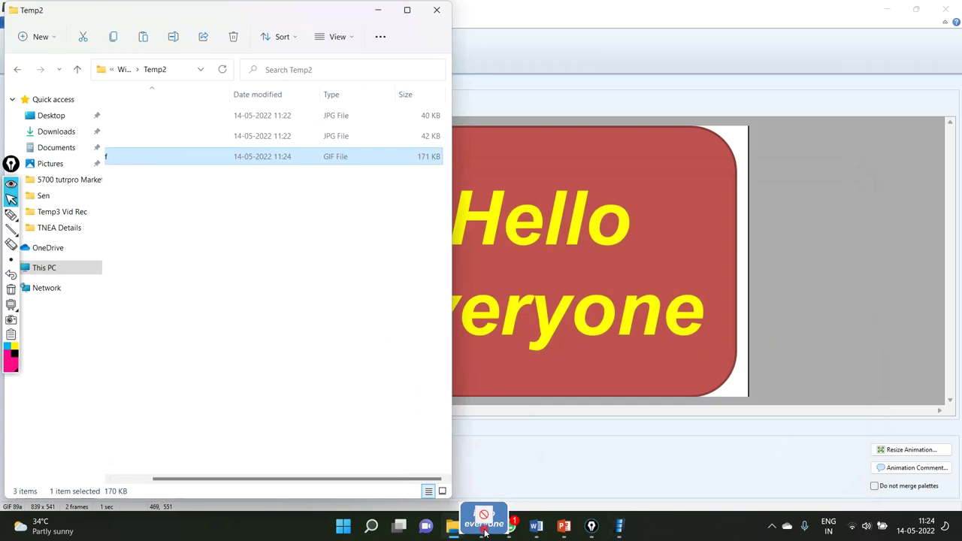
drag(487, 531, 485, 531)
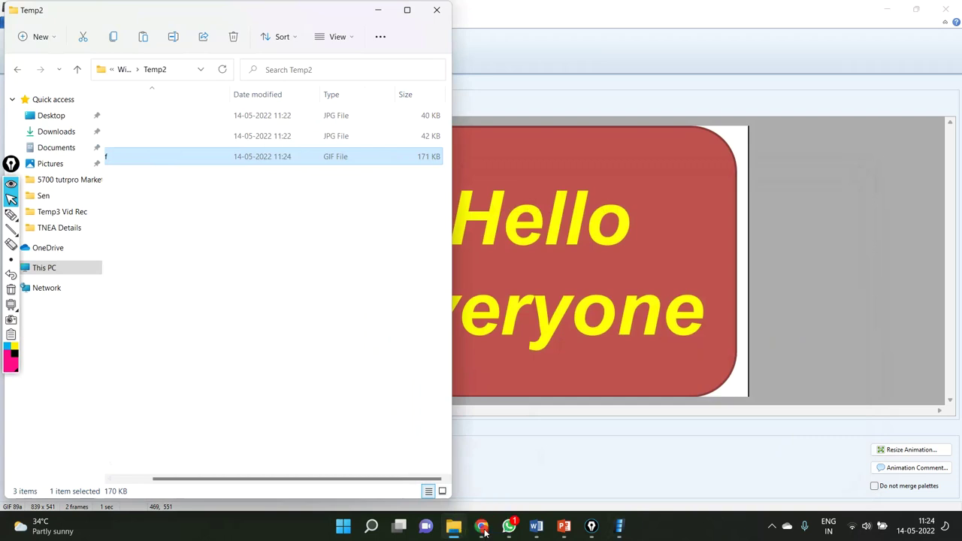
Drag 'first gif' from the Temp2 folder onto Chrome's tab strip to open it in a new tab.
click(485, 531)
mouse_move(453, 526)
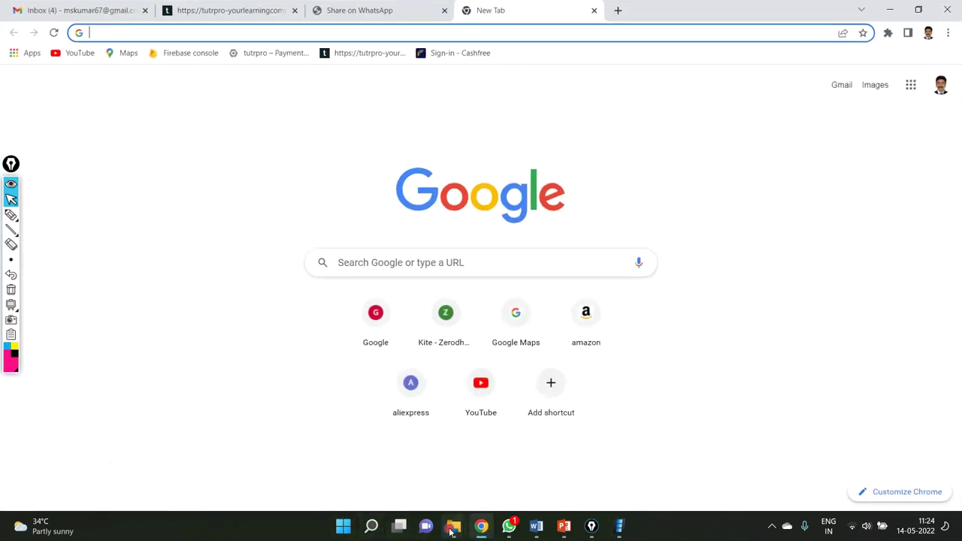
click(407, 493)
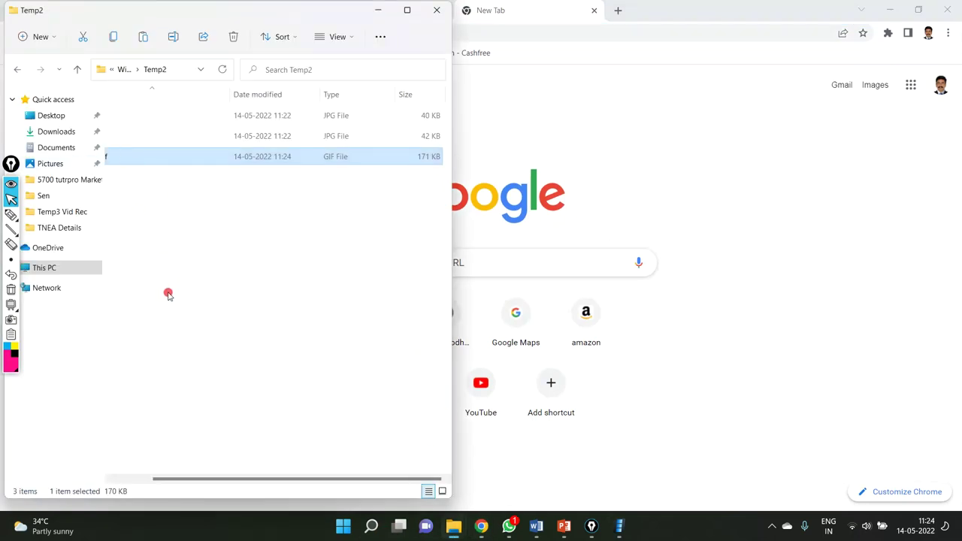
drag(156, 479, 118, 480)
click(125, 158)
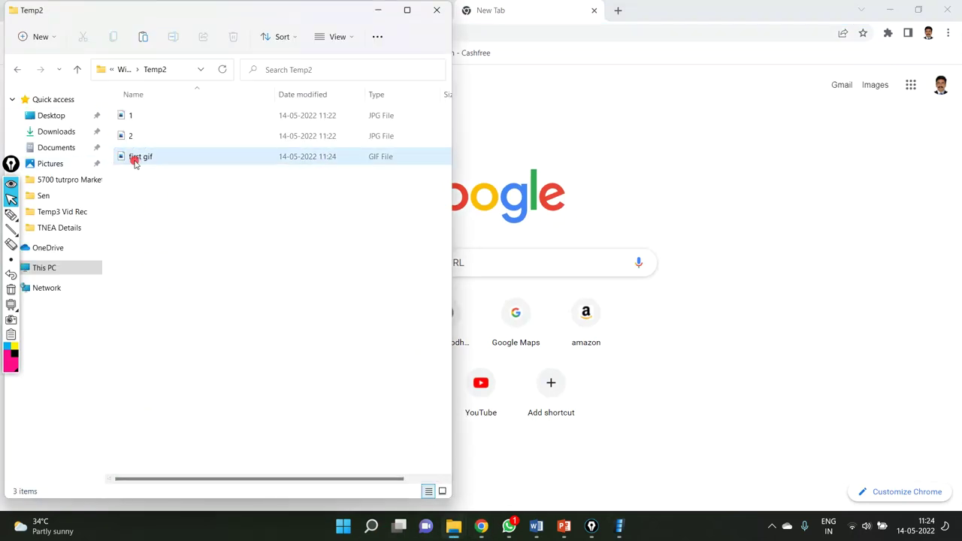
drag(125, 158, 557, 10)
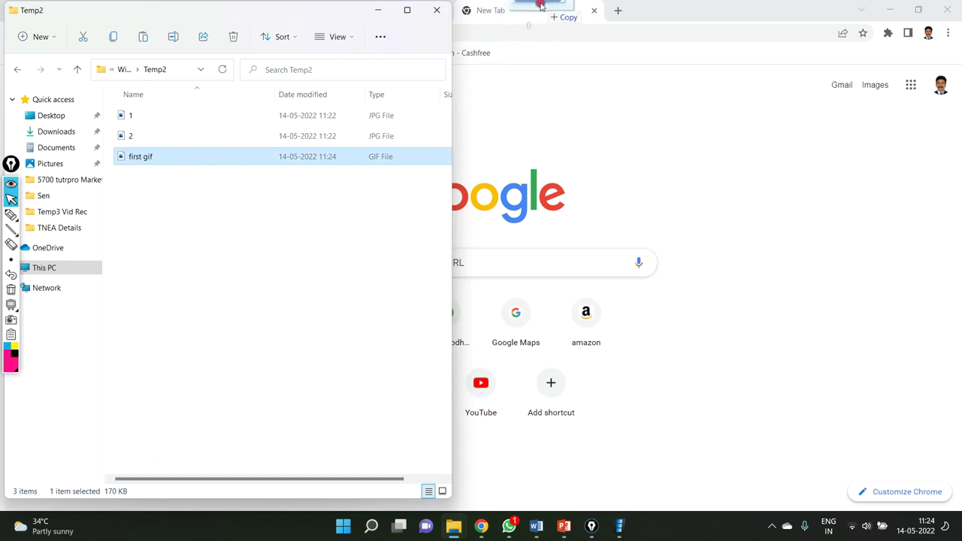